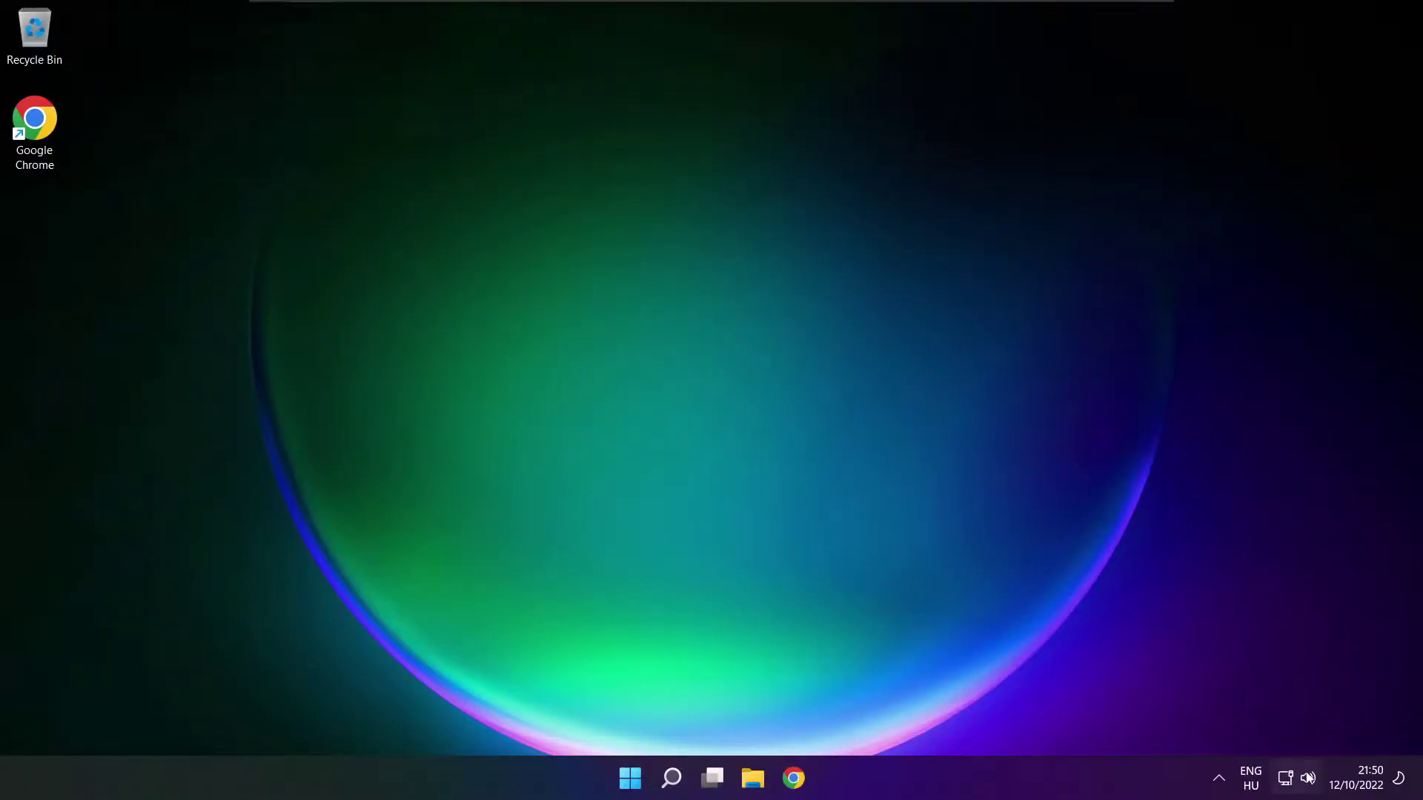
# Switch the sound output from CABLE Input to Speakers (High Definition Audio Device) in the tray volume list.
pyautogui.click(1308, 780)
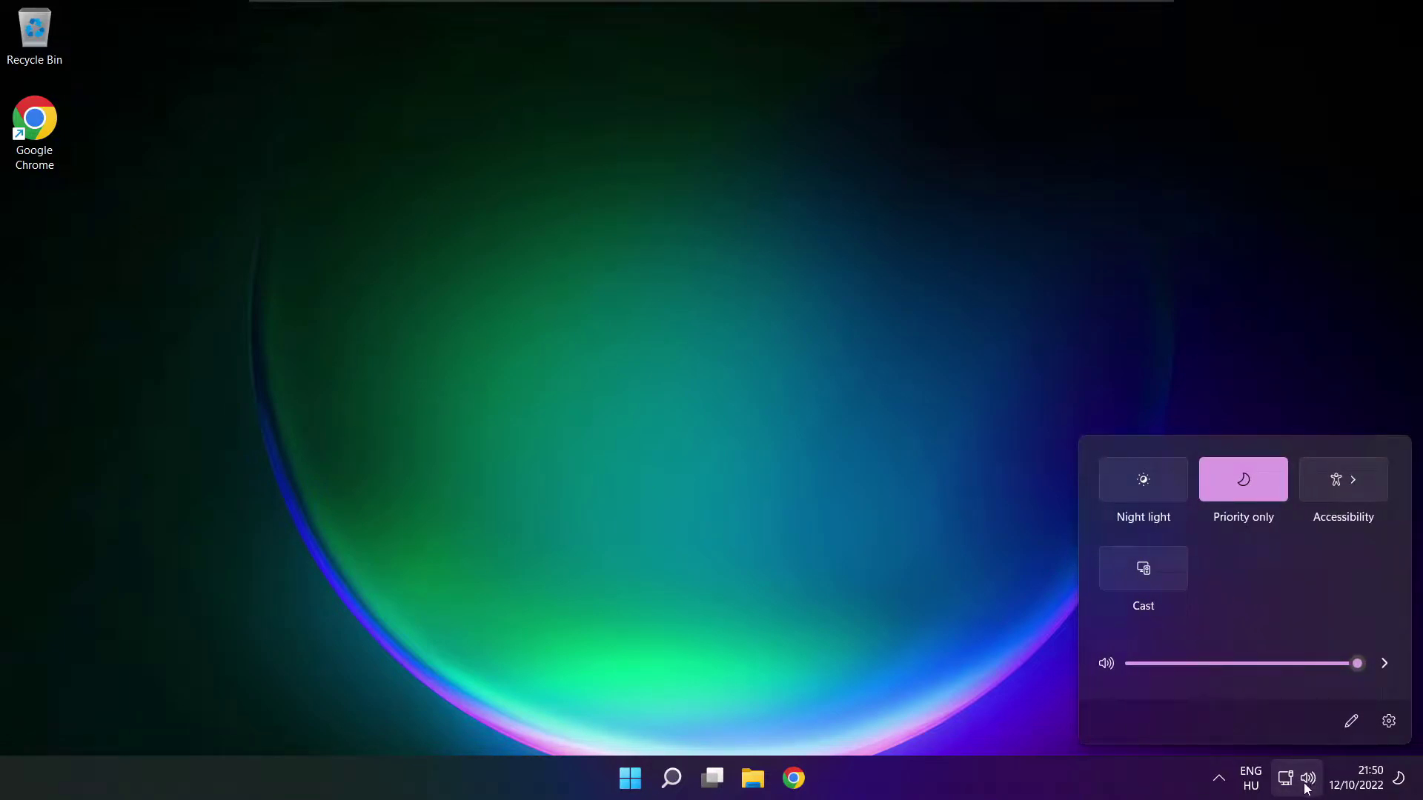
pyautogui.click(1385, 667)
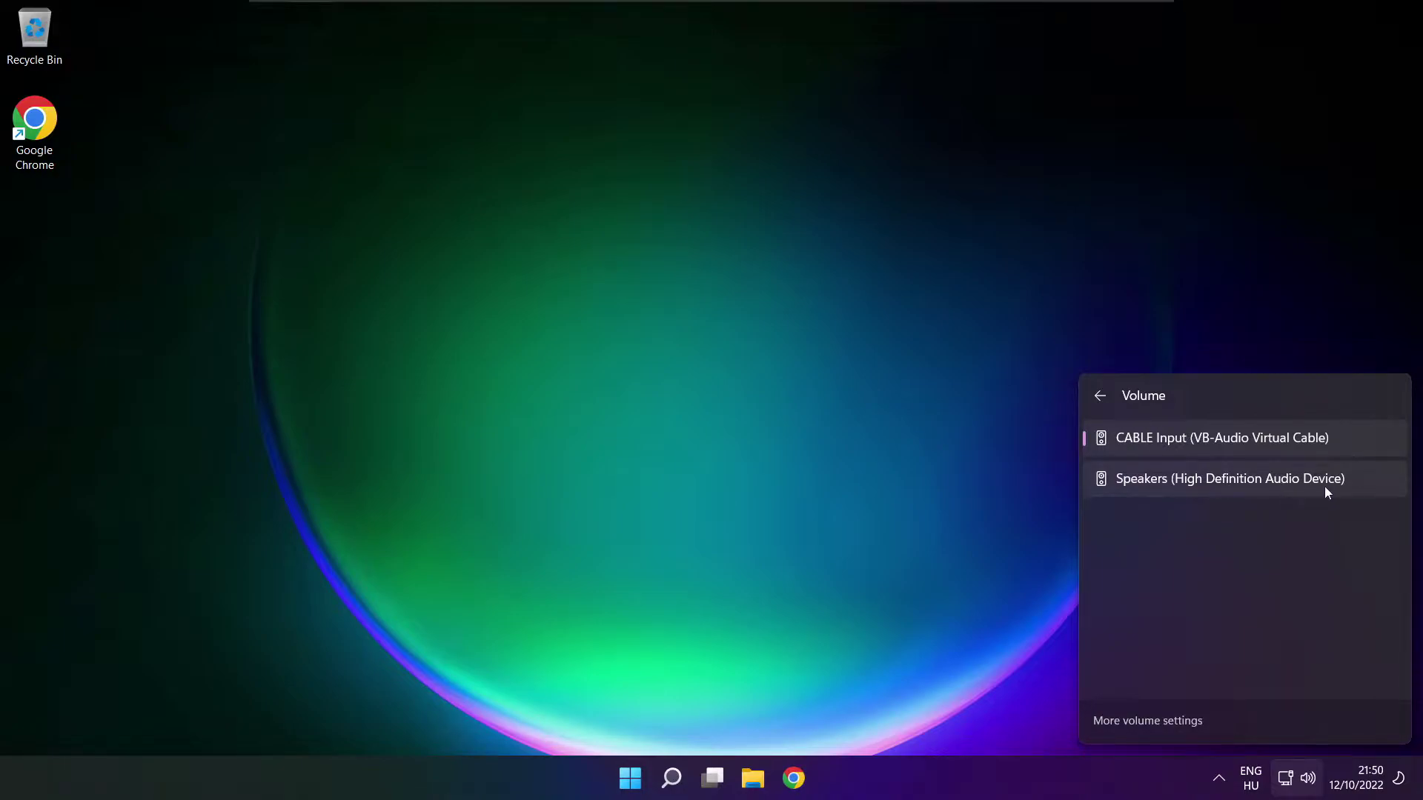
pyautogui.click(1360, 491)
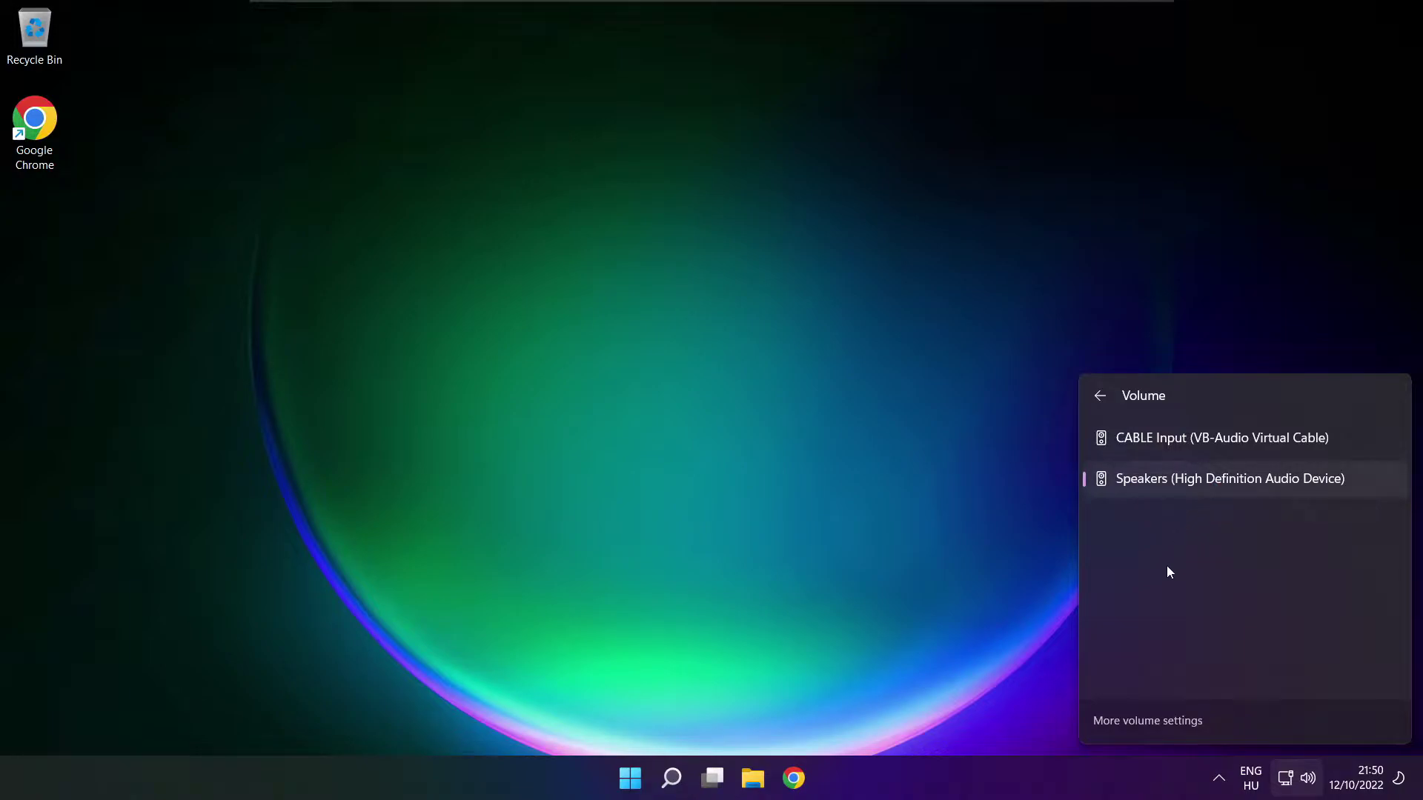
# Dismiss the device list and bring up the Start menu power options showing Restart.
pyautogui.click(753, 437)
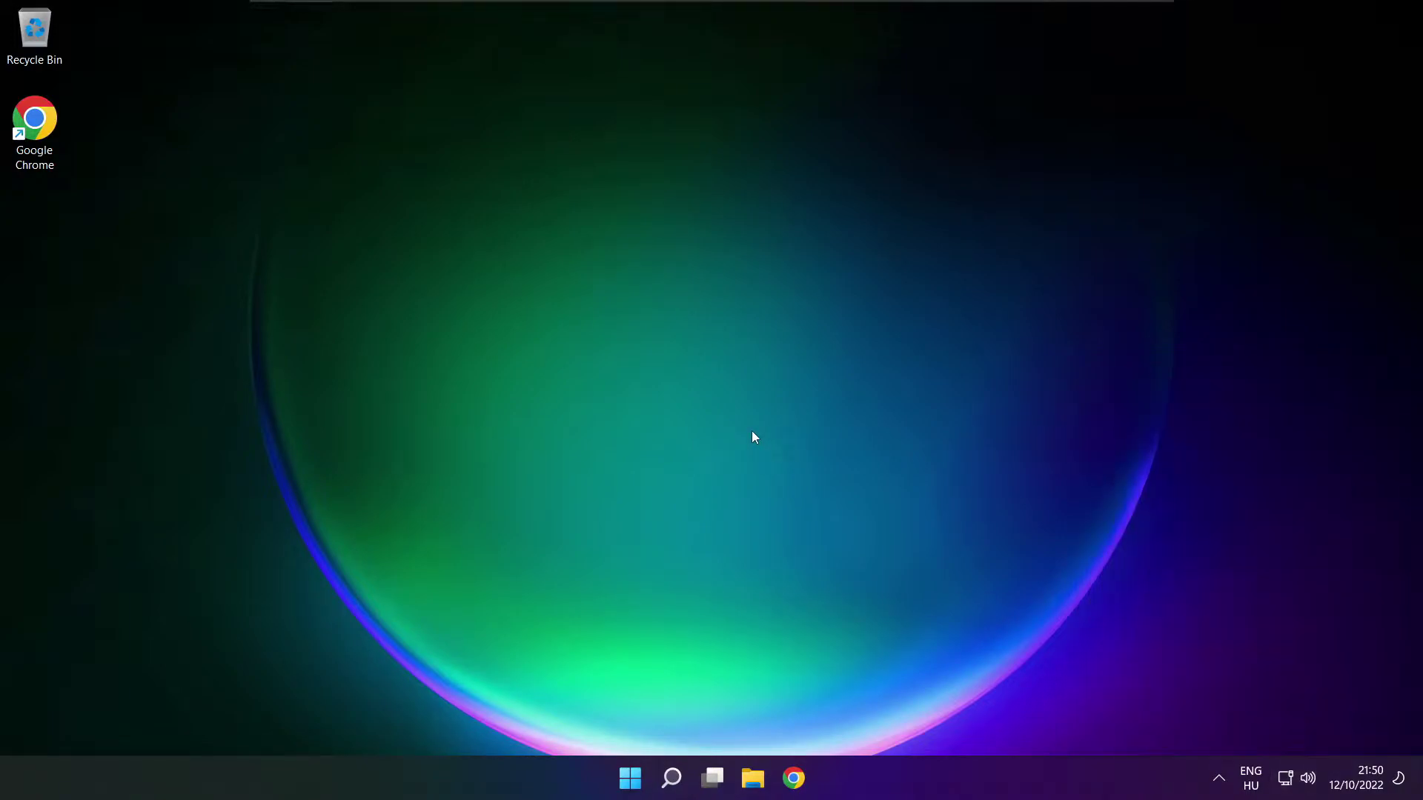
pyautogui.click(630, 778)
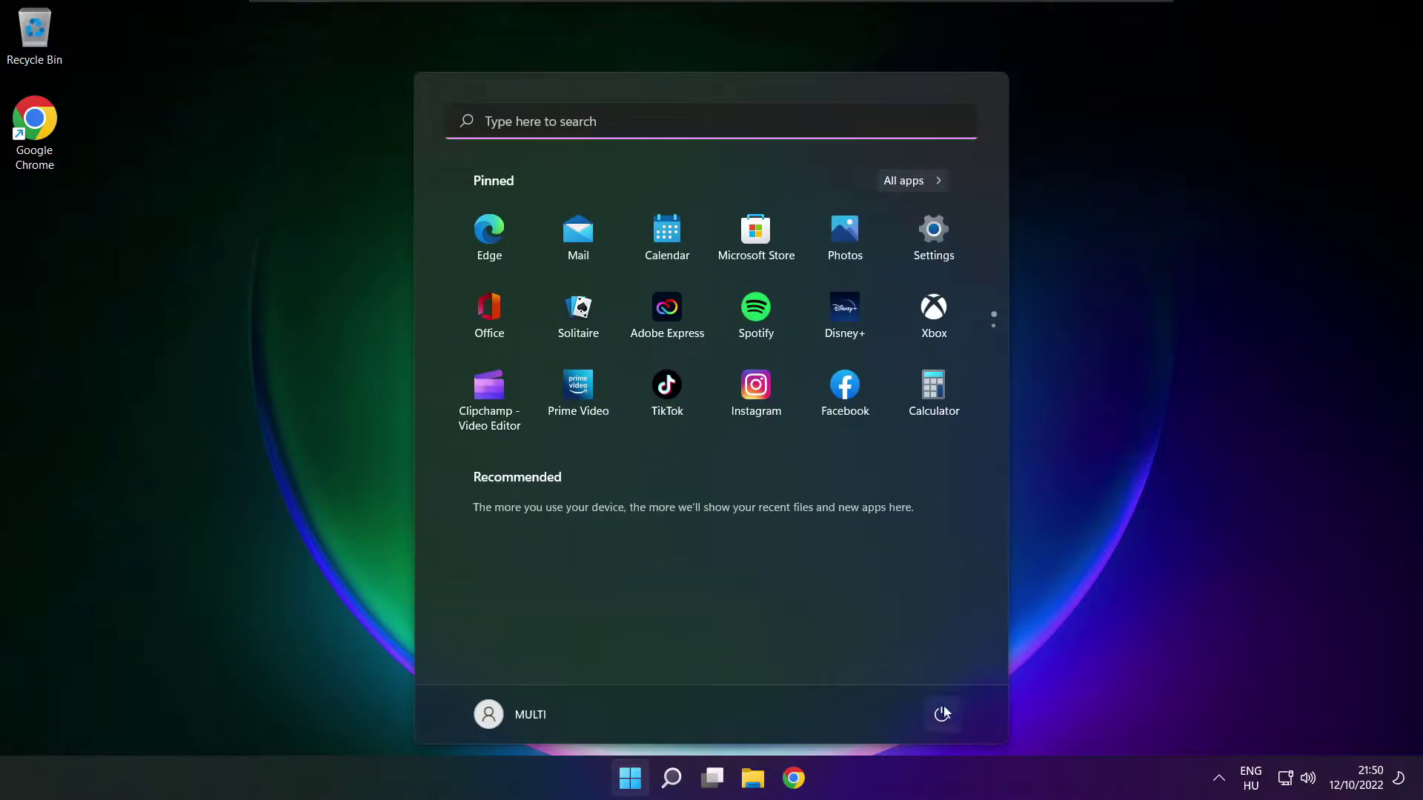
pyautogui.click(941, 714)
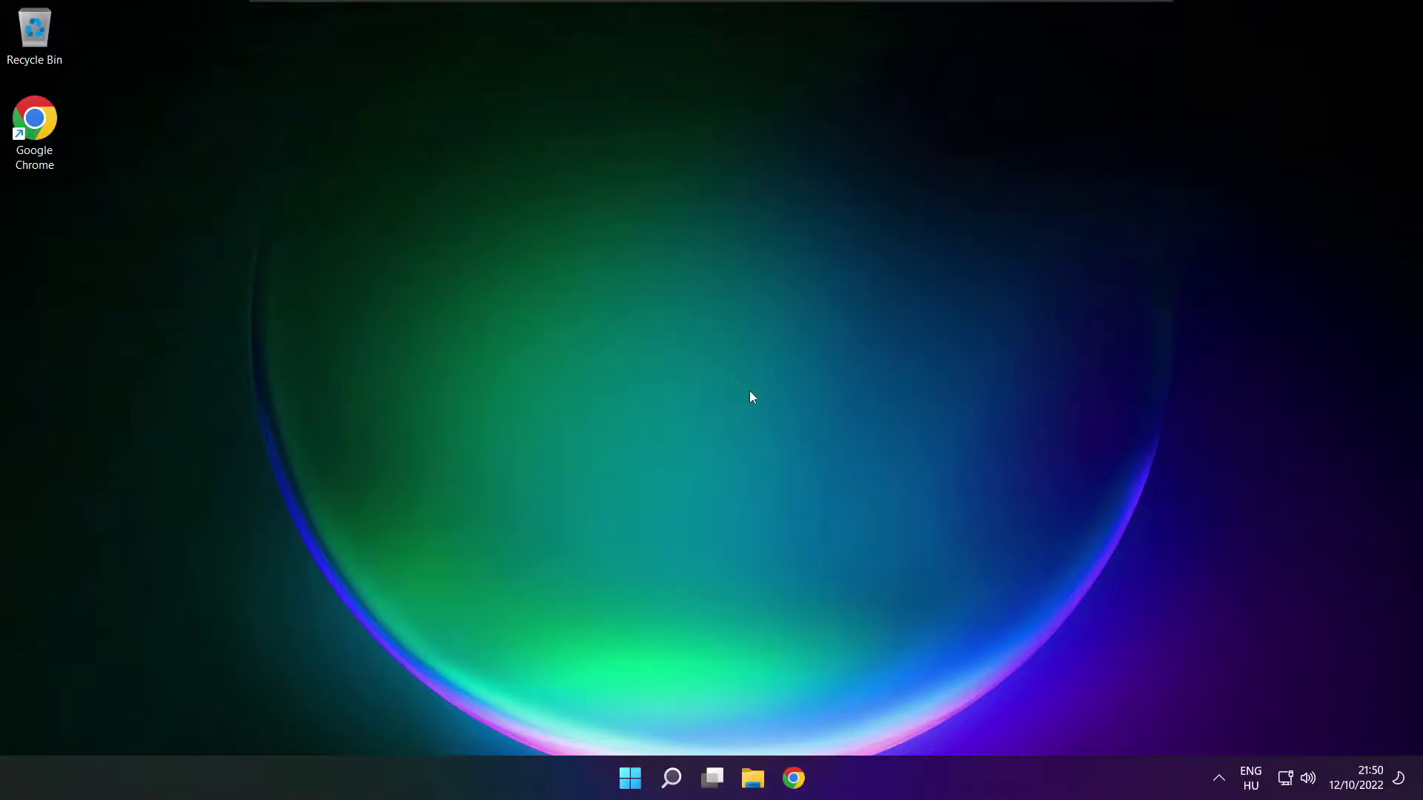
# Open the Sound settings page, keep Speakers as output at volume 100, and scroll to Advanced.
pyautogui.click(1309, 782)
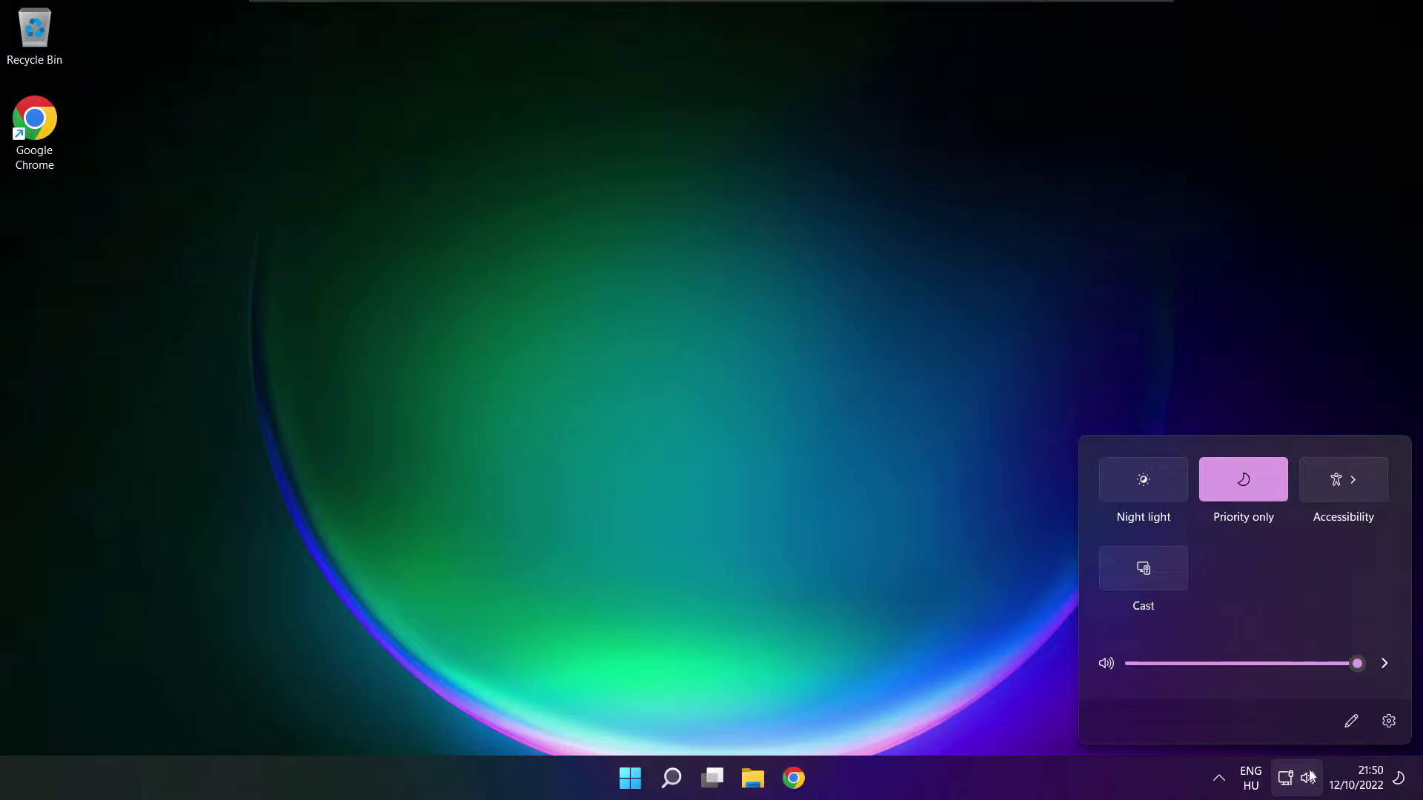
pyautogui.click(1387, 666)
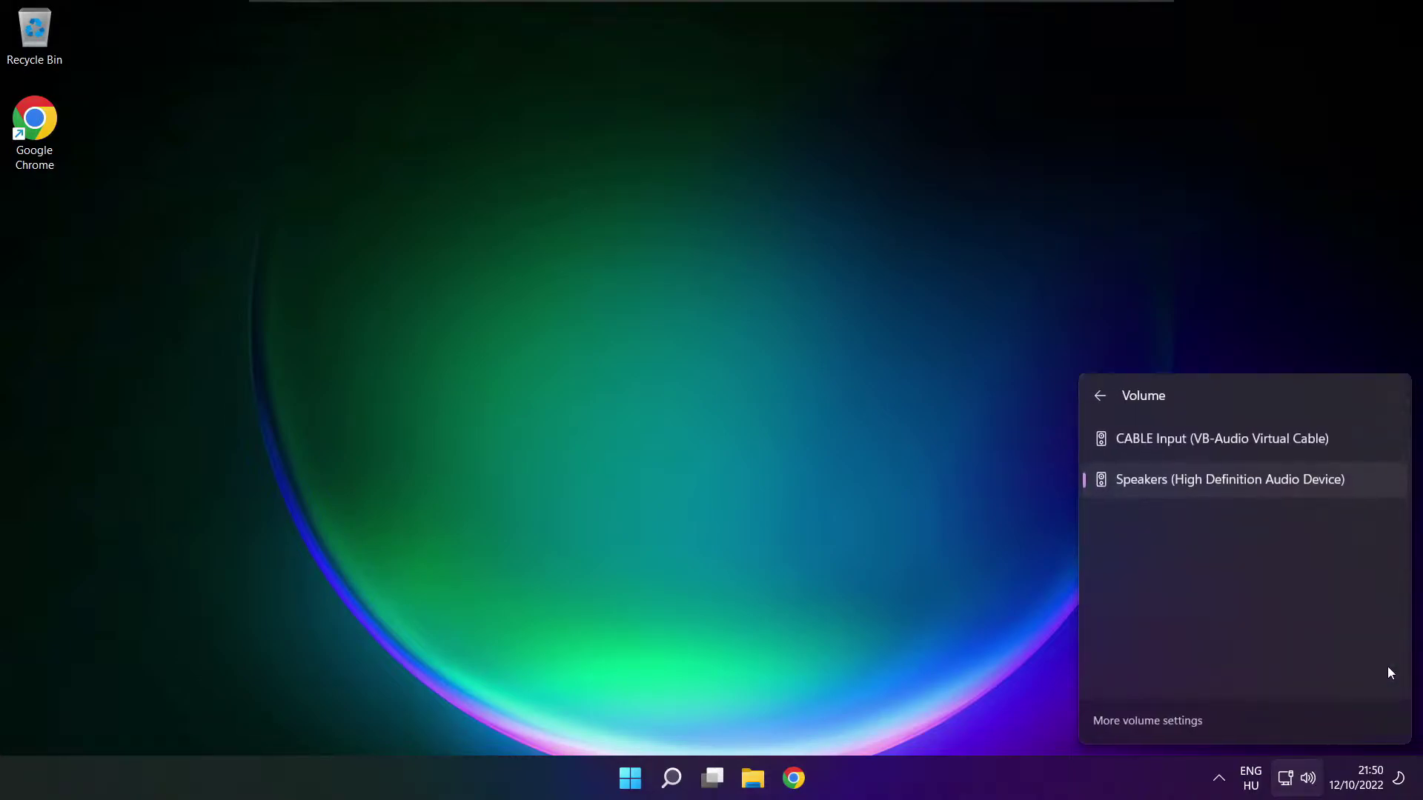
pyautogui.click(1152, 723)
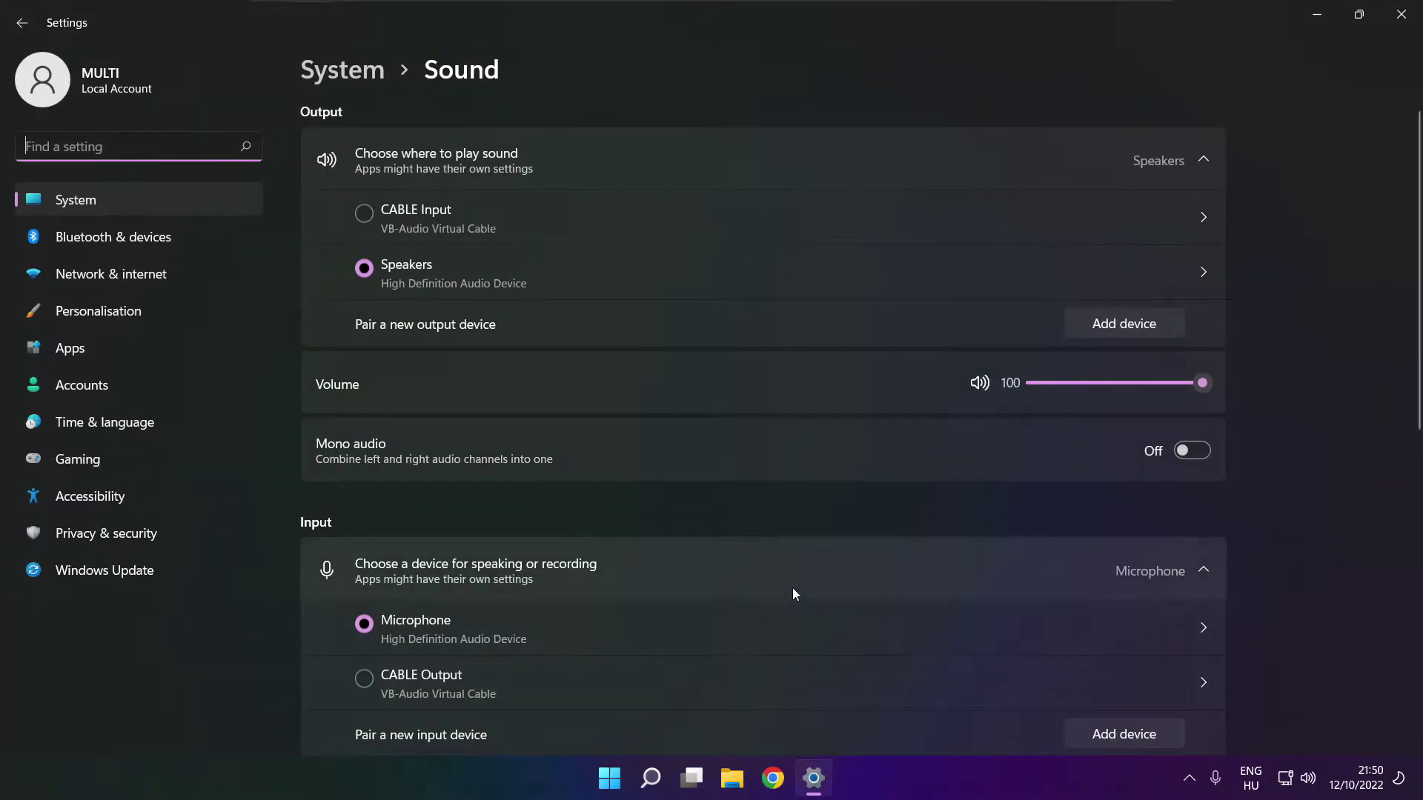
pyautogui.click(380, 269)
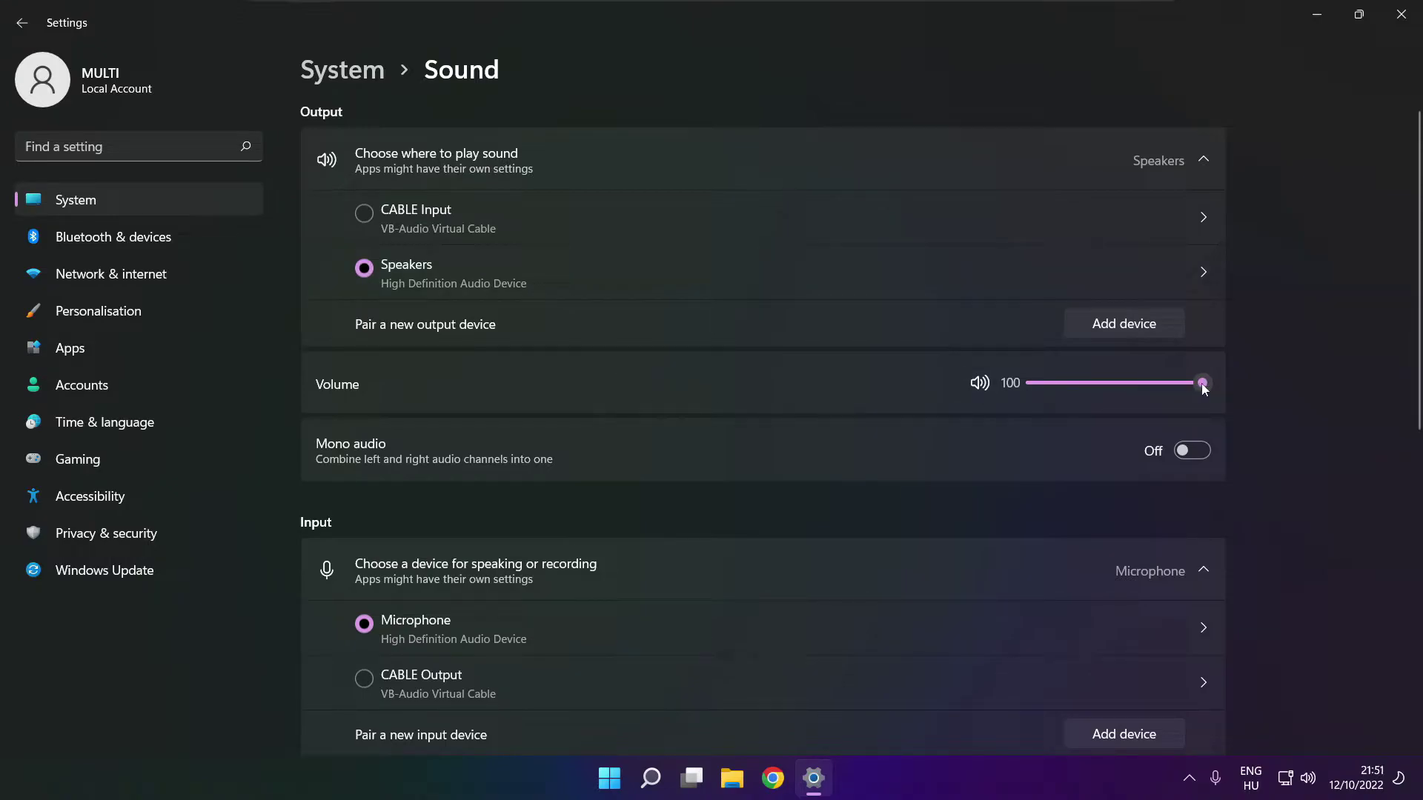
pyautogui.moveTo(1202, 383)
pyautogui.mouseDown()
pyautogui.moveTo(1100, 384)
pyautogui.moveTo(1224, 385)
pyautogui.mouseUp()
pyautogui.moveTo(1414, 377); pyautogui.dragTo(1411, 620)
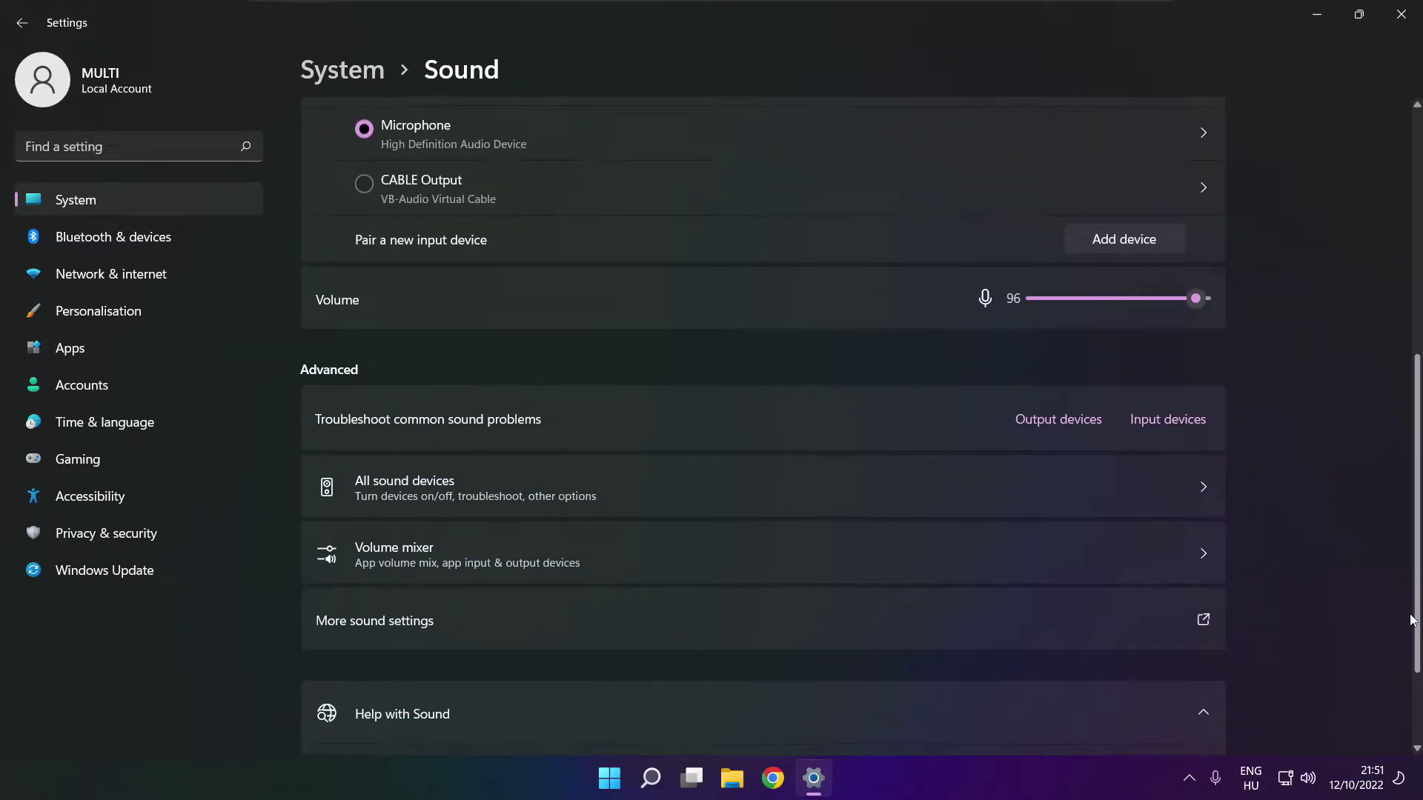
# Disable the CABLE Input playback device in the classic Sound dialog, then bring up the Speakers options.
pyautogui.click(586, 626)
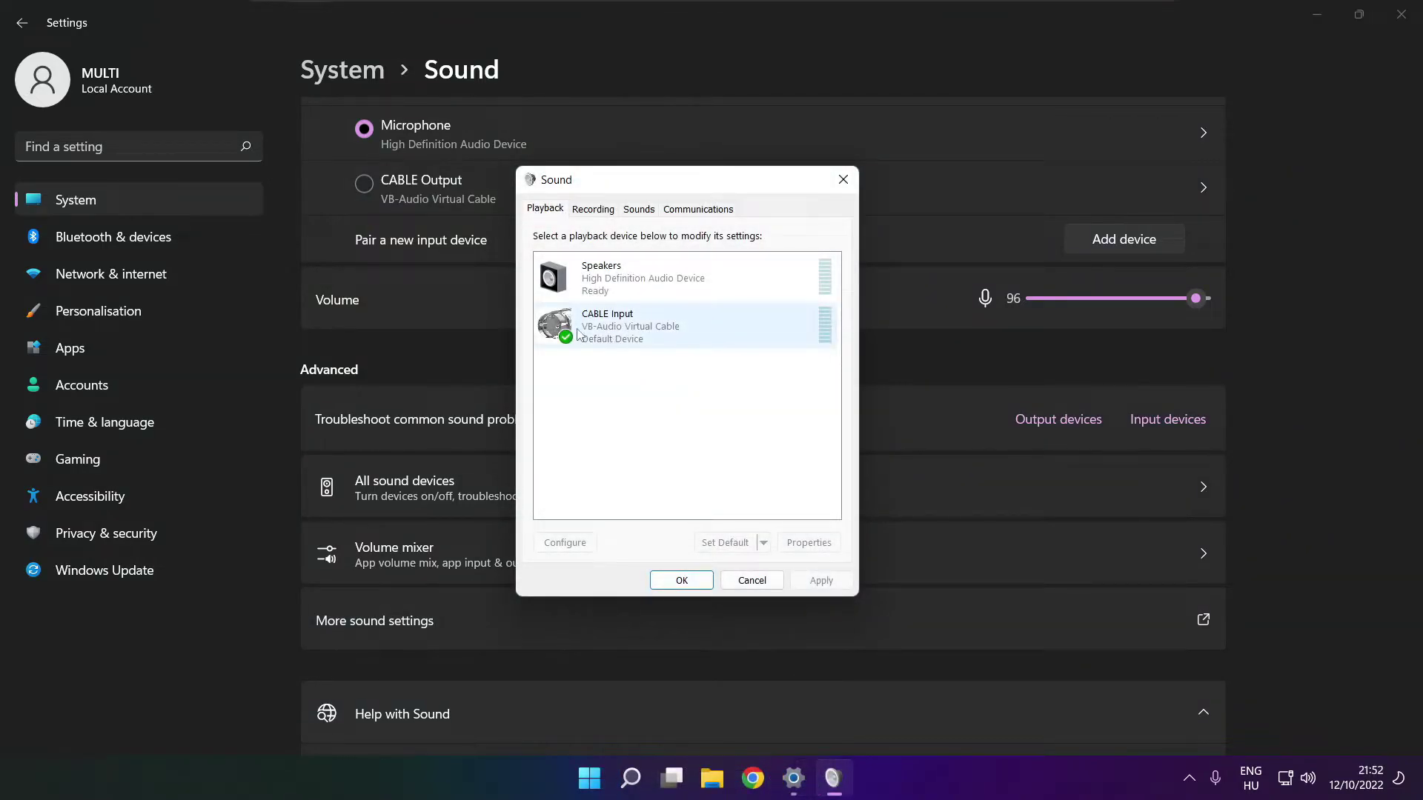
pyautogui.click(723, 342)
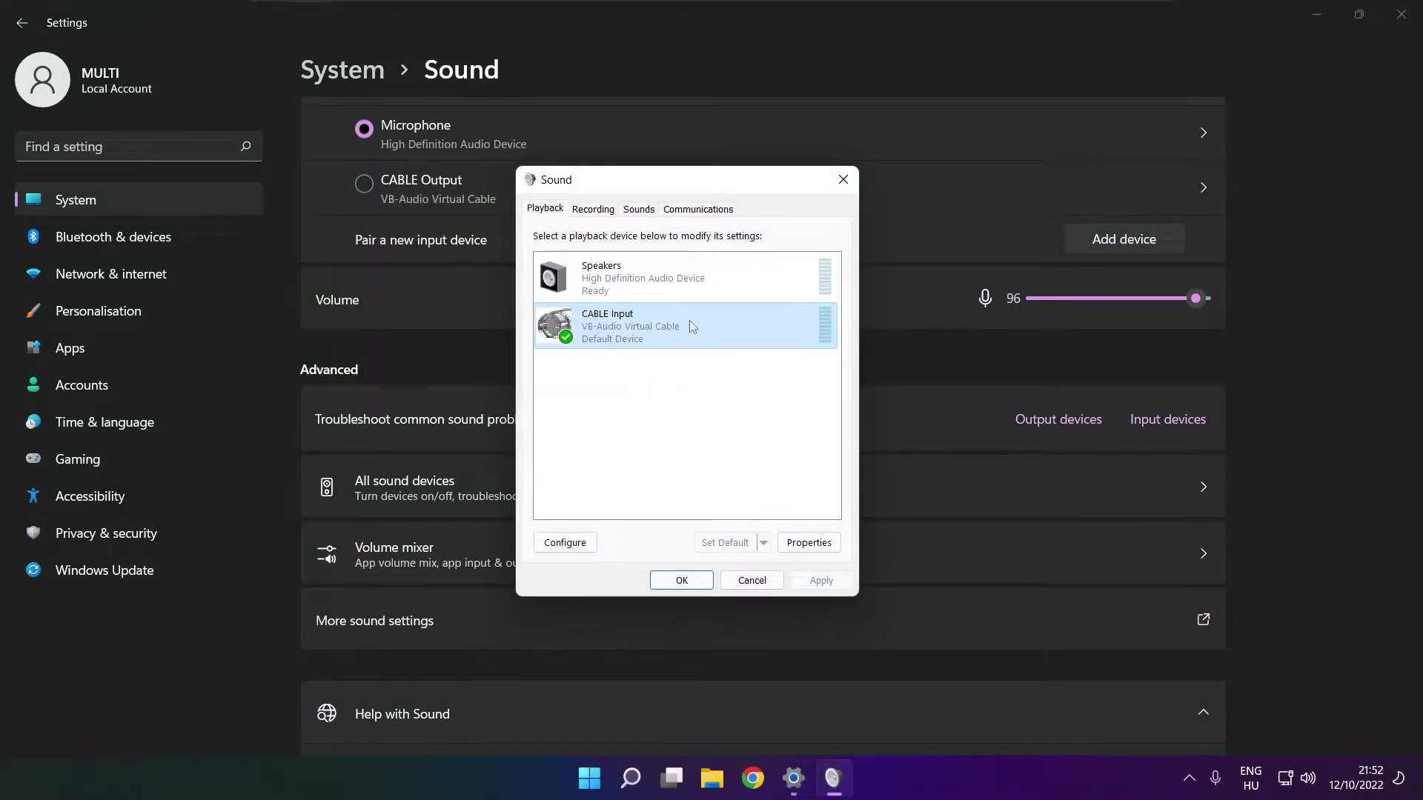
pyautogui.rightClick(752, 331)
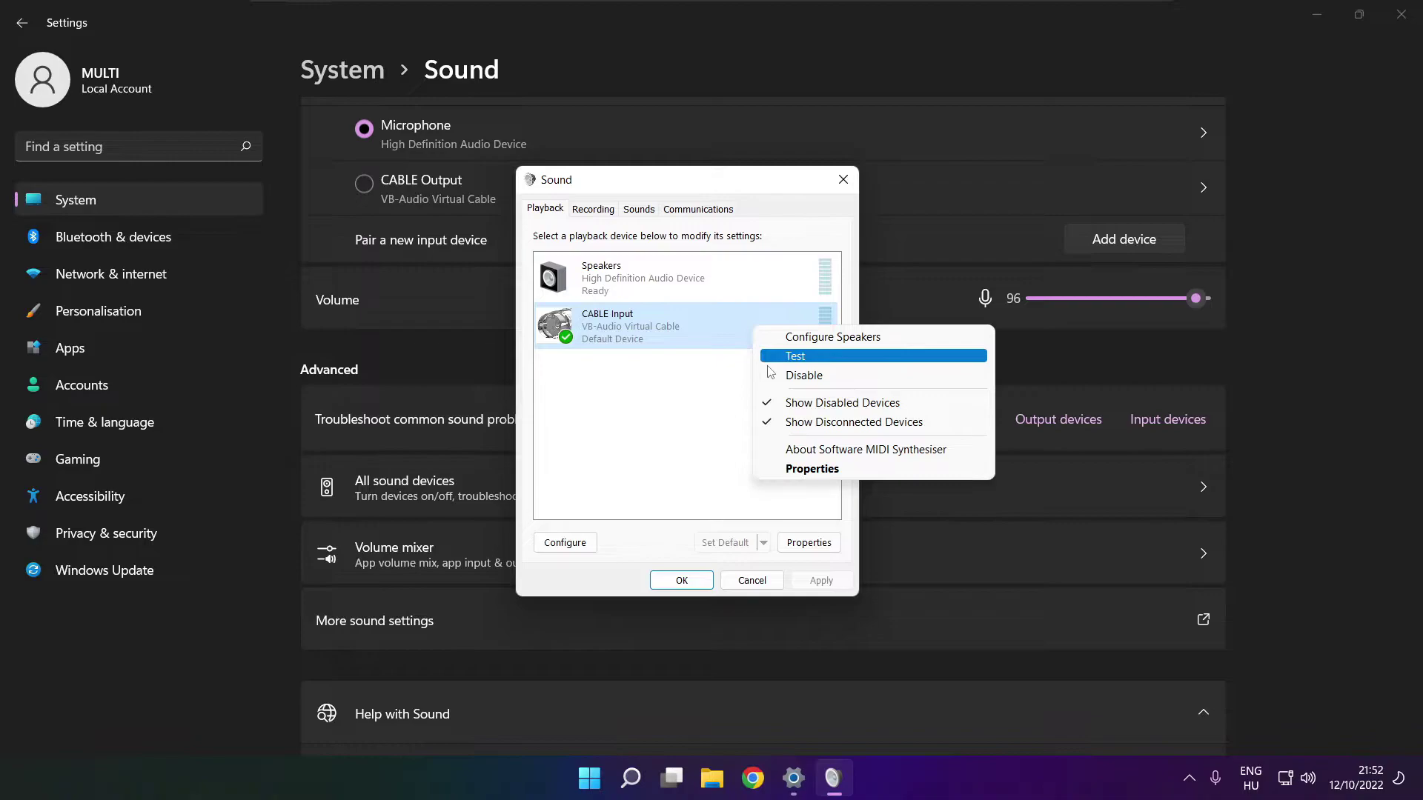
pyautogui.click(804, 376)
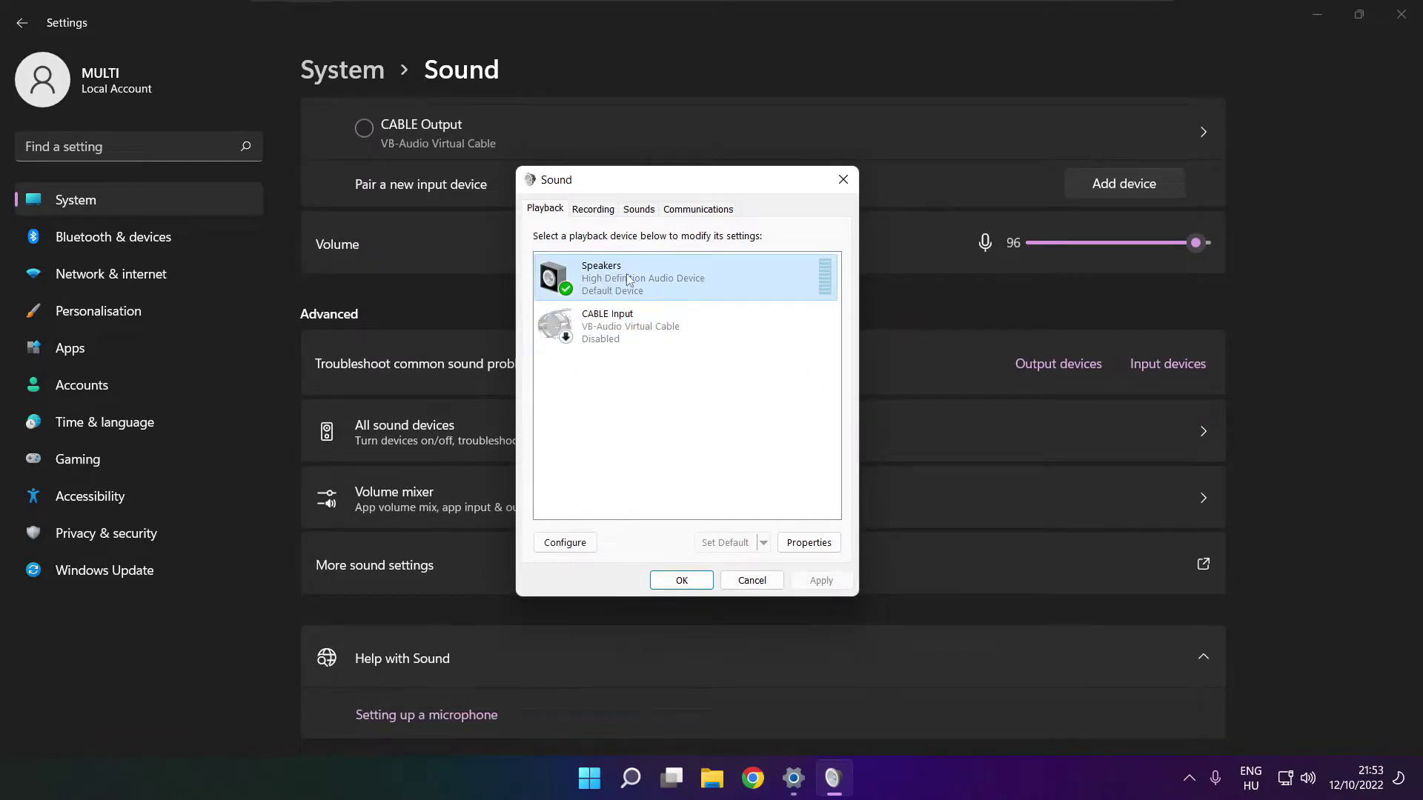
pyautogui.rightClick(689, 284)
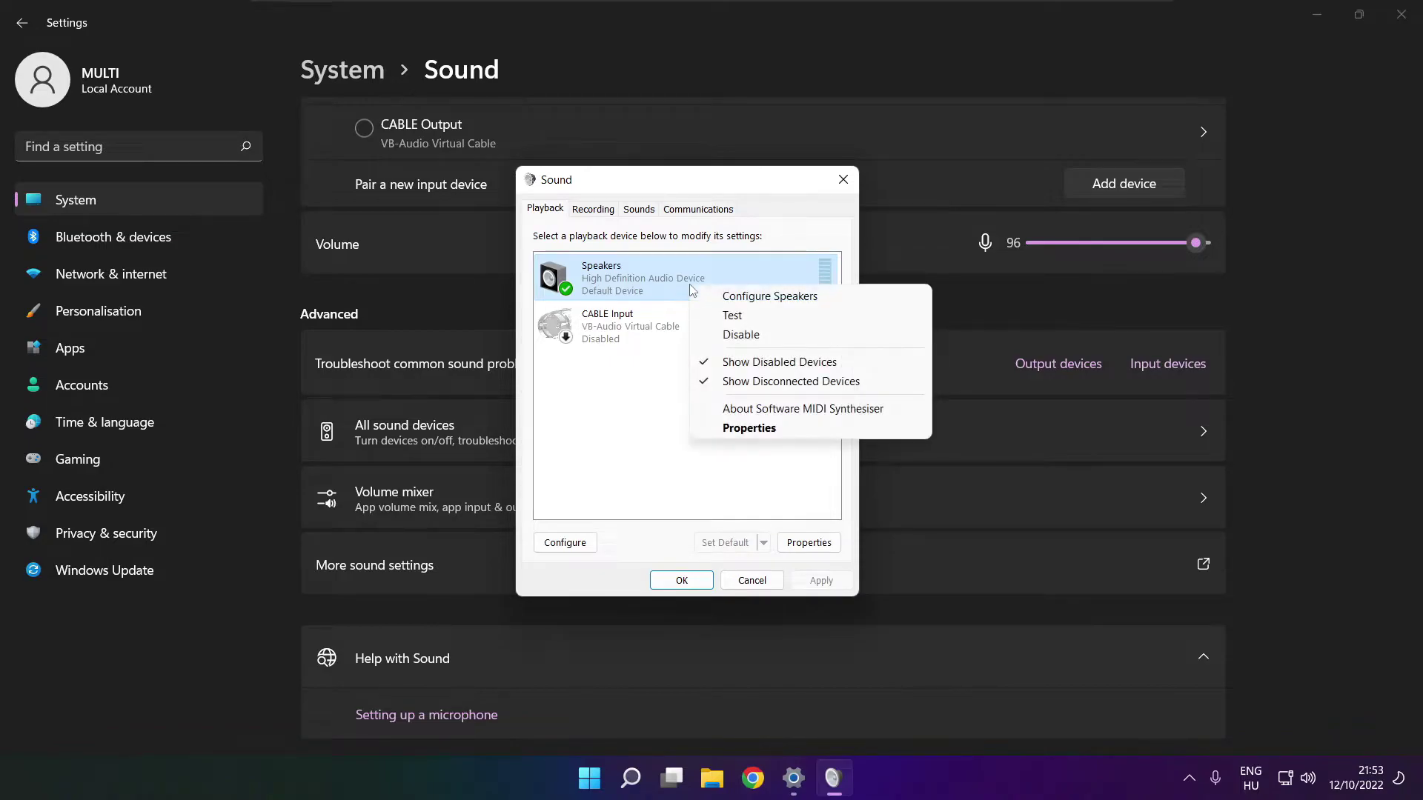
# Configure the Speakers as 7.1 Surround, keeping all optional and full-range speakers.
pyautogui.click(785, 298)
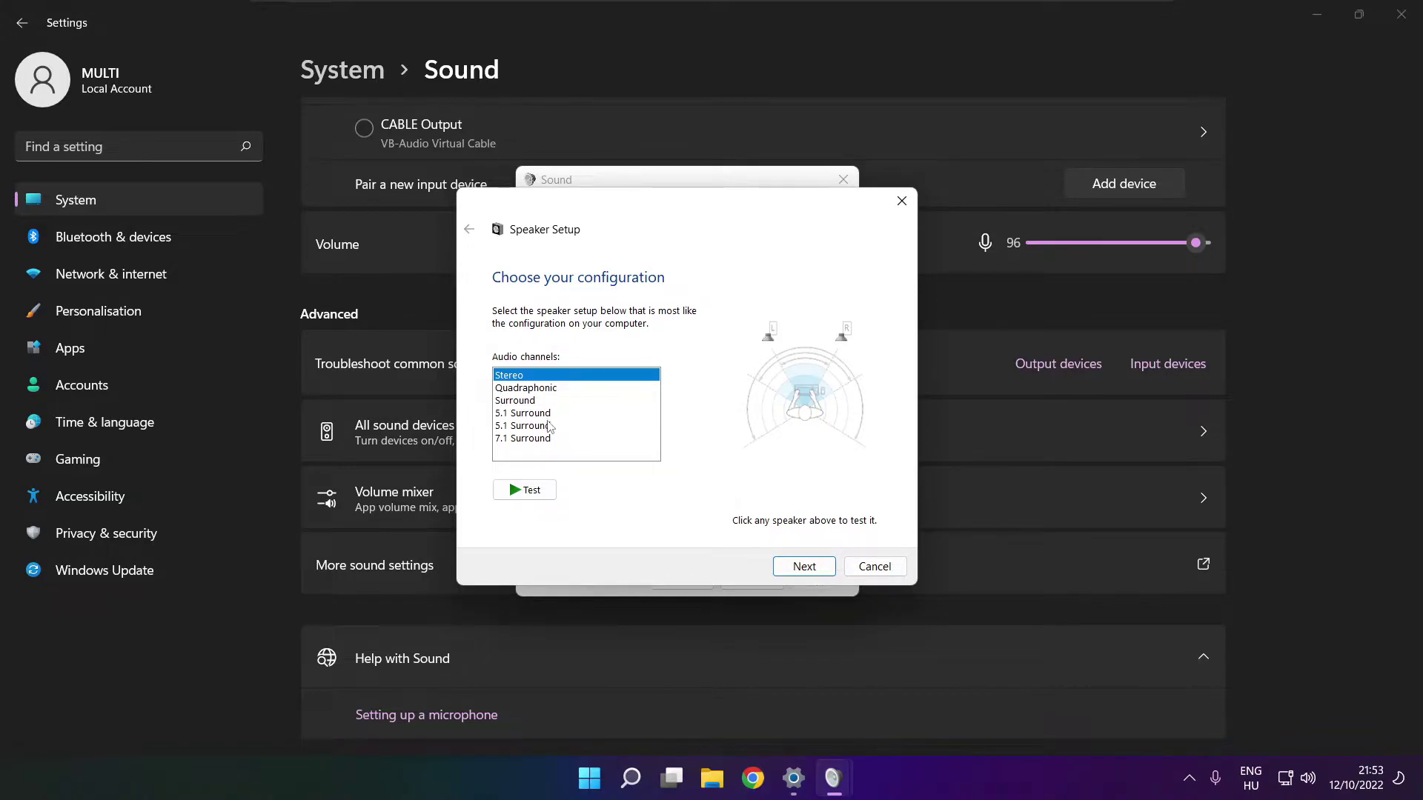
pyautogui.click(529, 438)
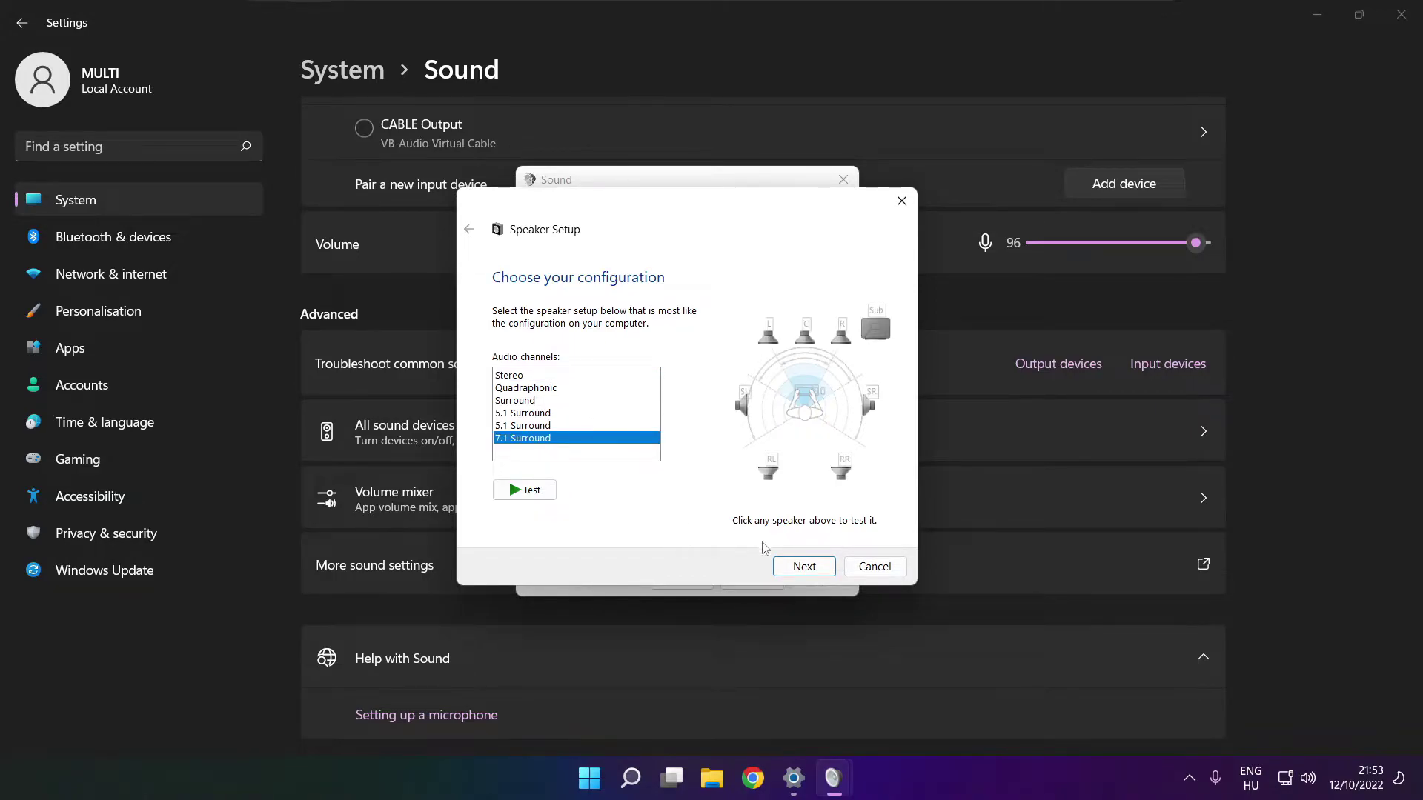
pyautogui.click(804, 567)
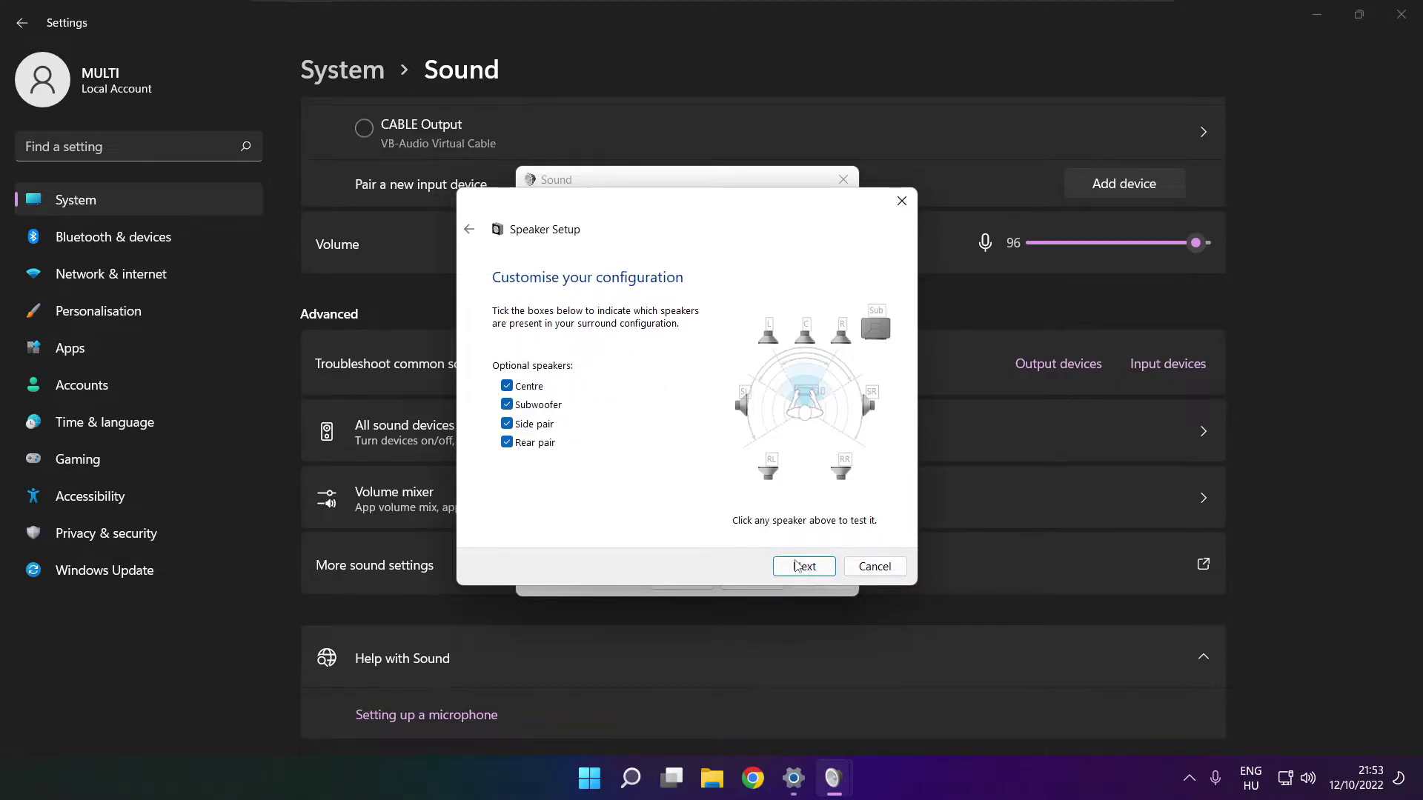
pyautogui.click(798, 567)
pyautogui.click(800, 569)
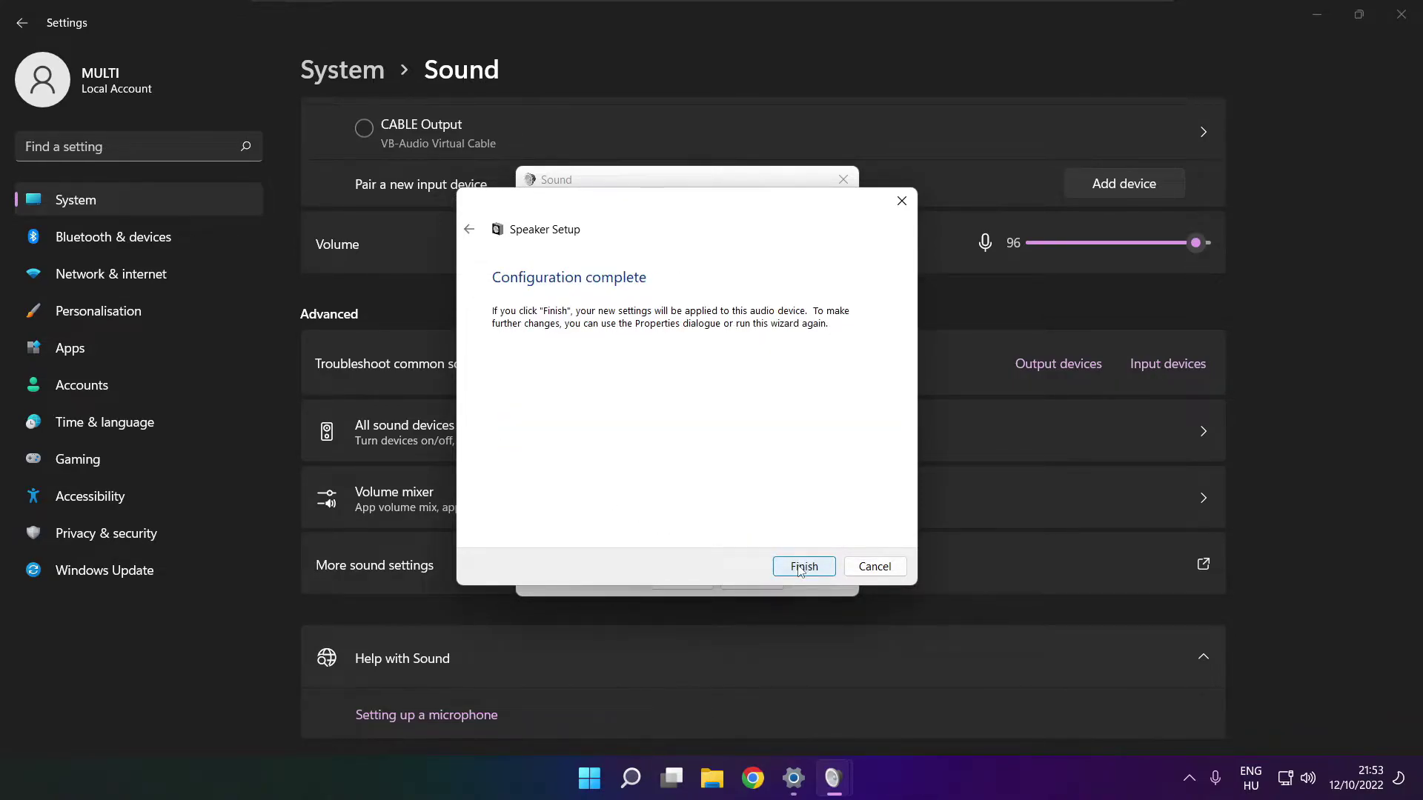
pyautogui.click(802, 567)
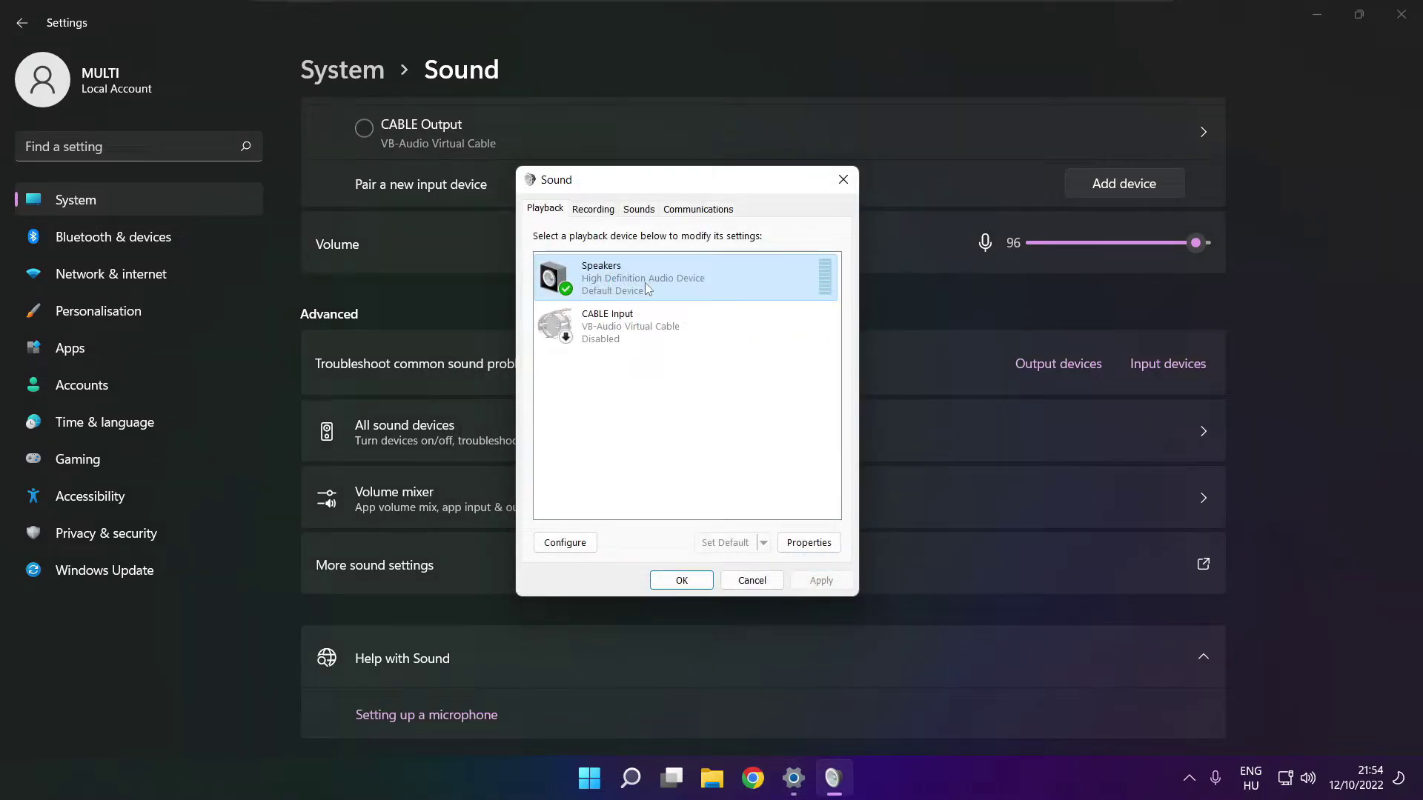
# Turn on Disable all enhancements in the Speakers Properties and apply it.
pyautogui.click(809, 543)
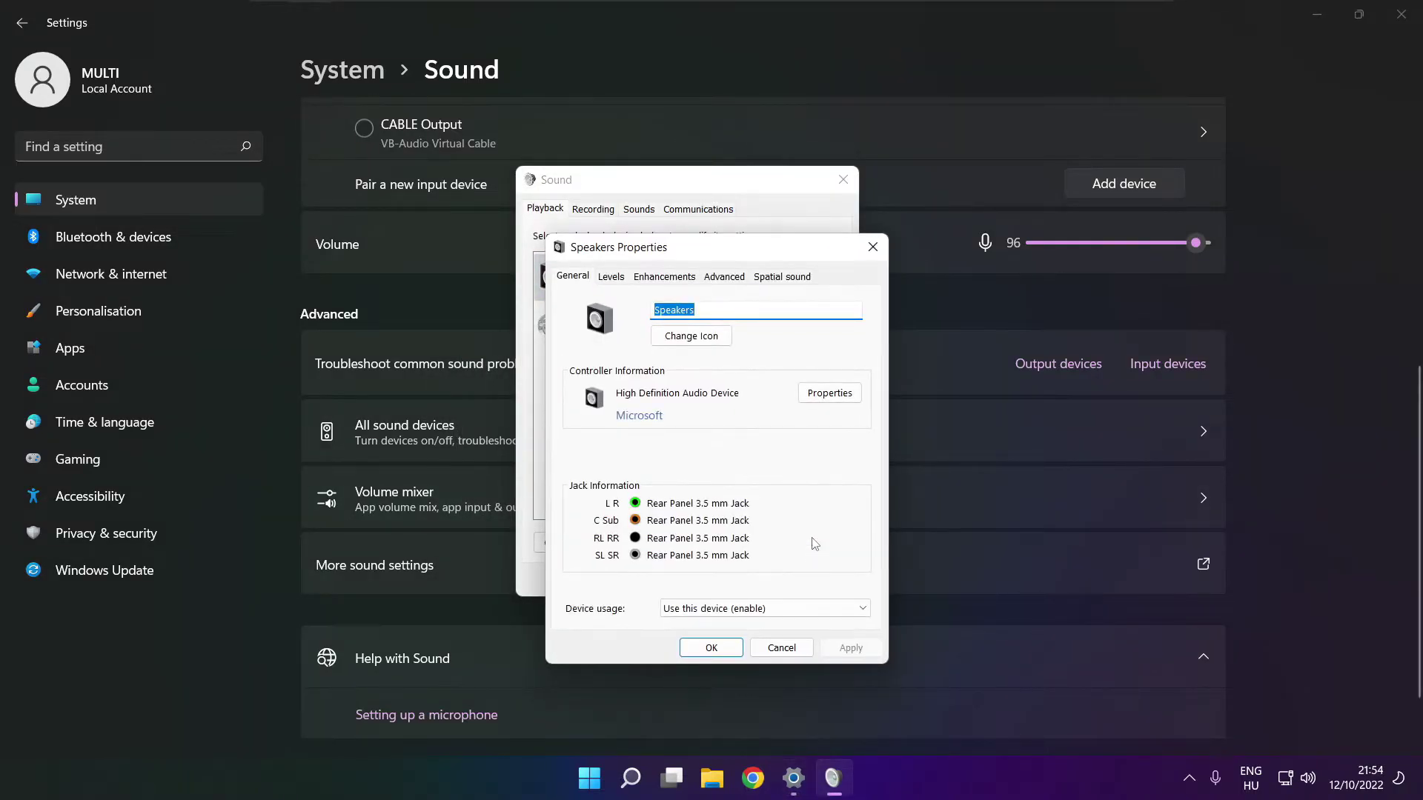
pyautogui.moveTo(667, 254); pyautogui.dragTo(638, 209)
pyautogui.click(584, 231)
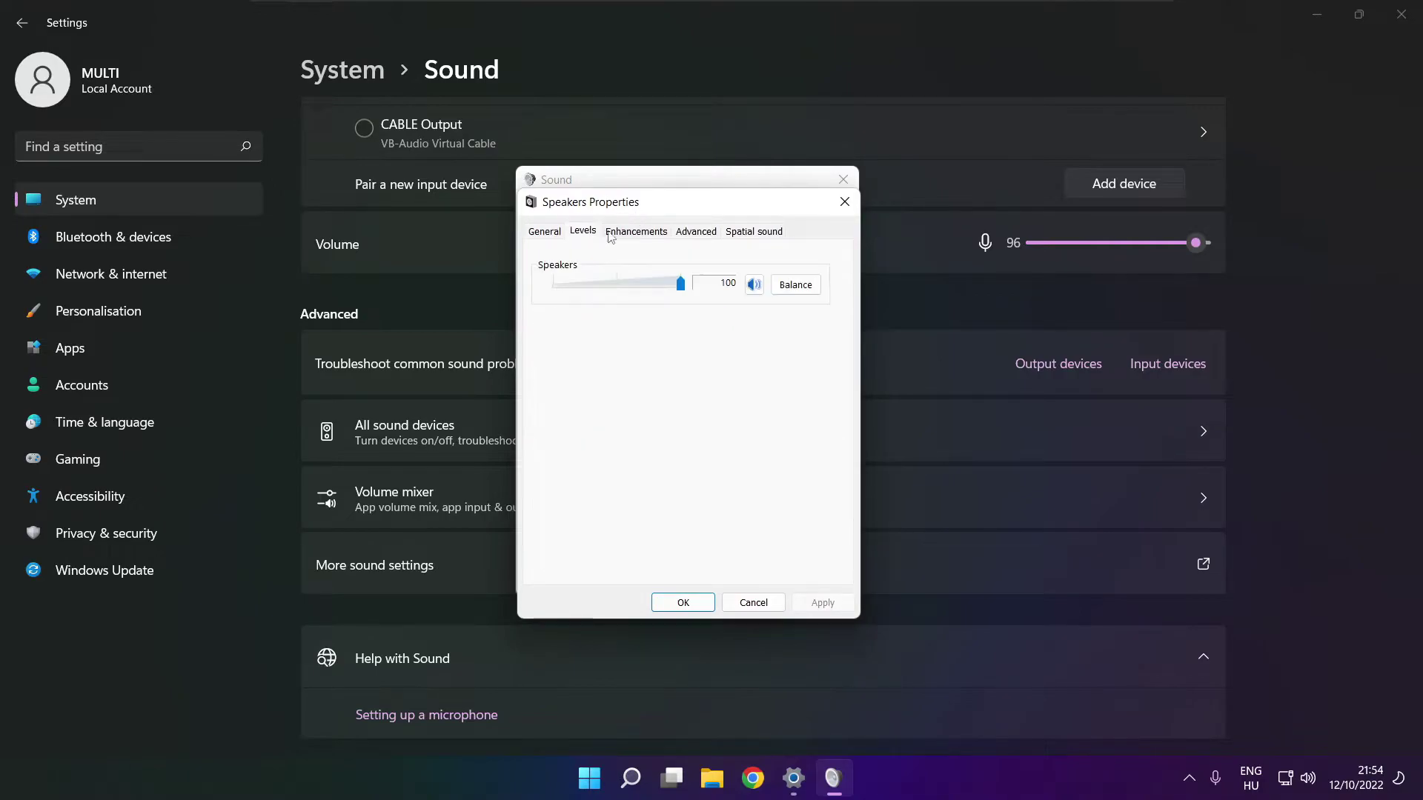
pyautogui.click(610, 232)
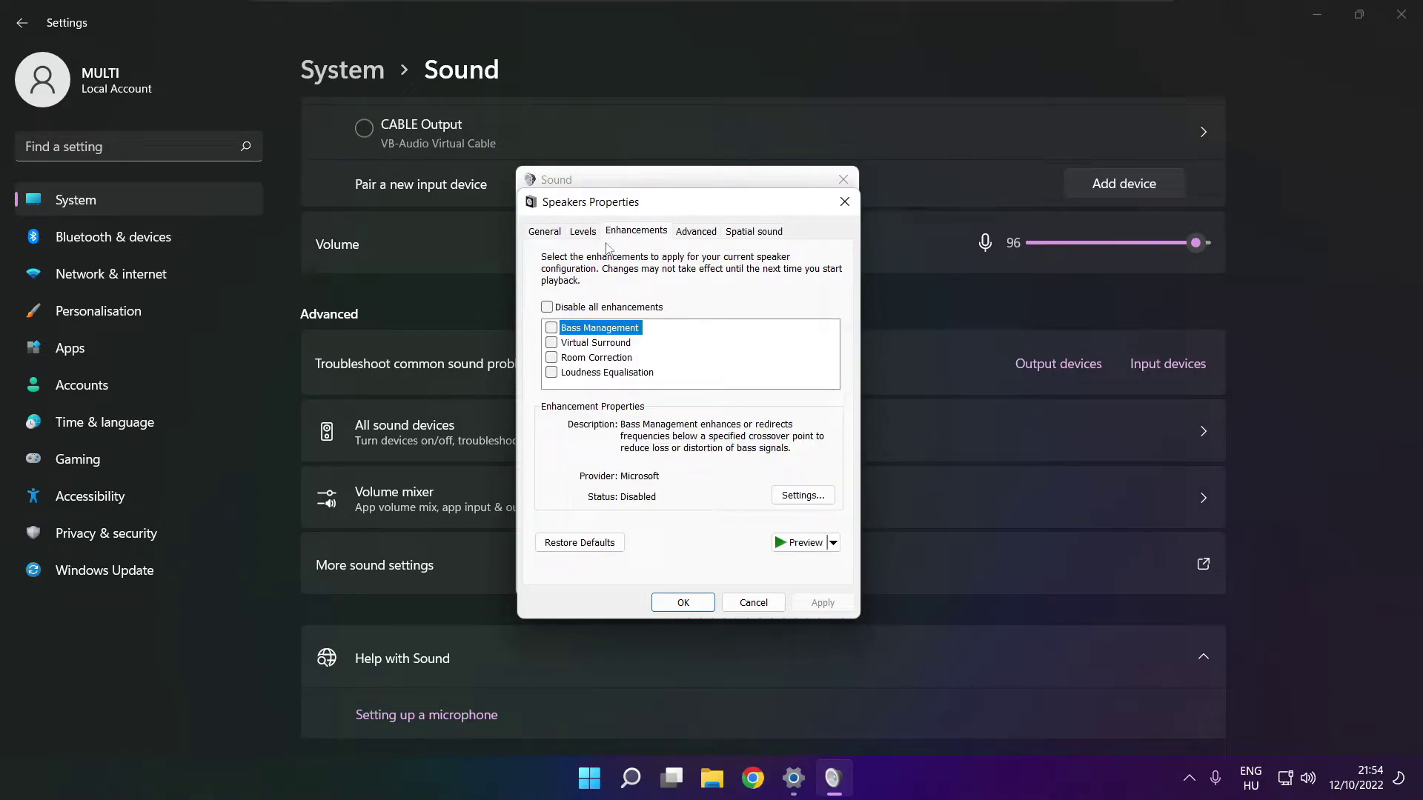
pyautogui.click(548, 308)
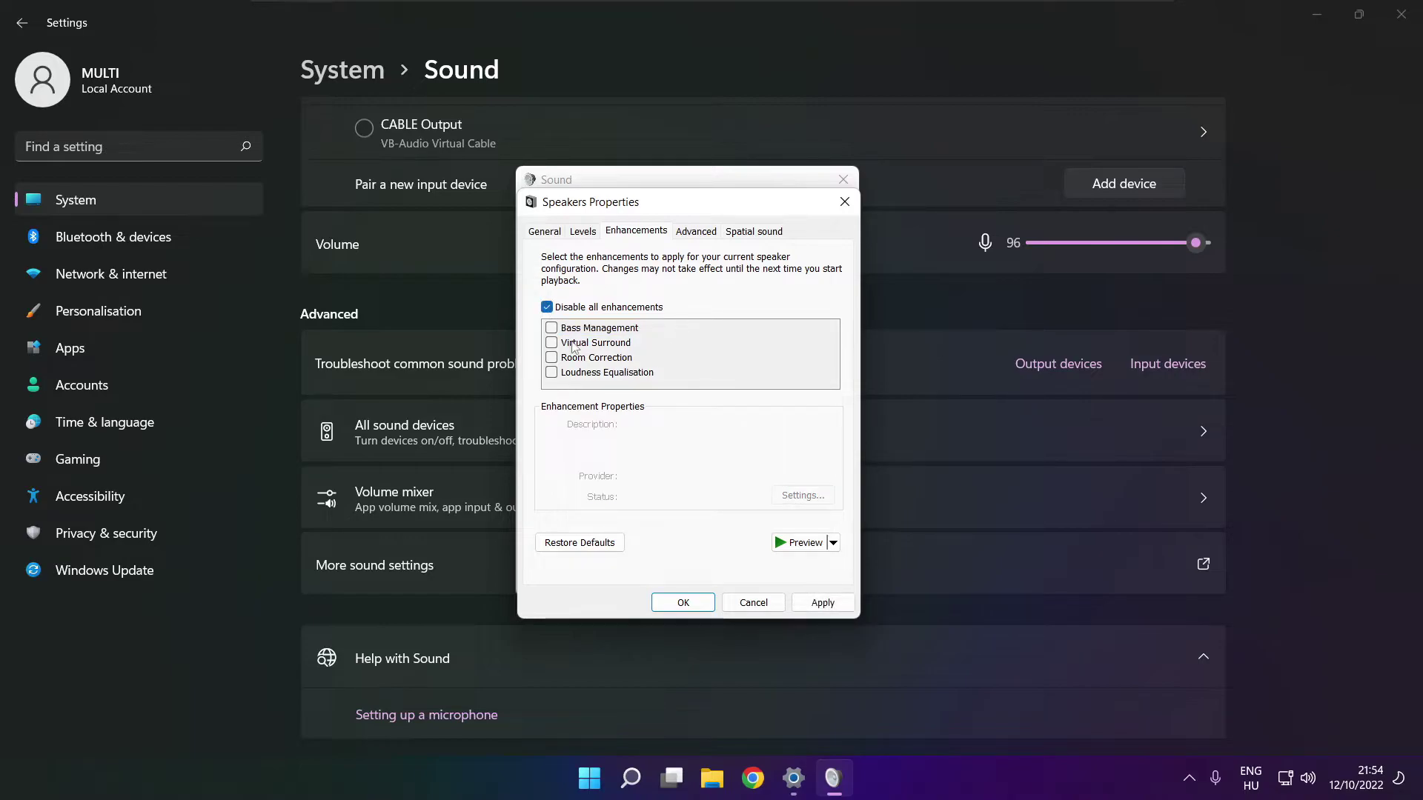
pyautogui.click(834, 604)
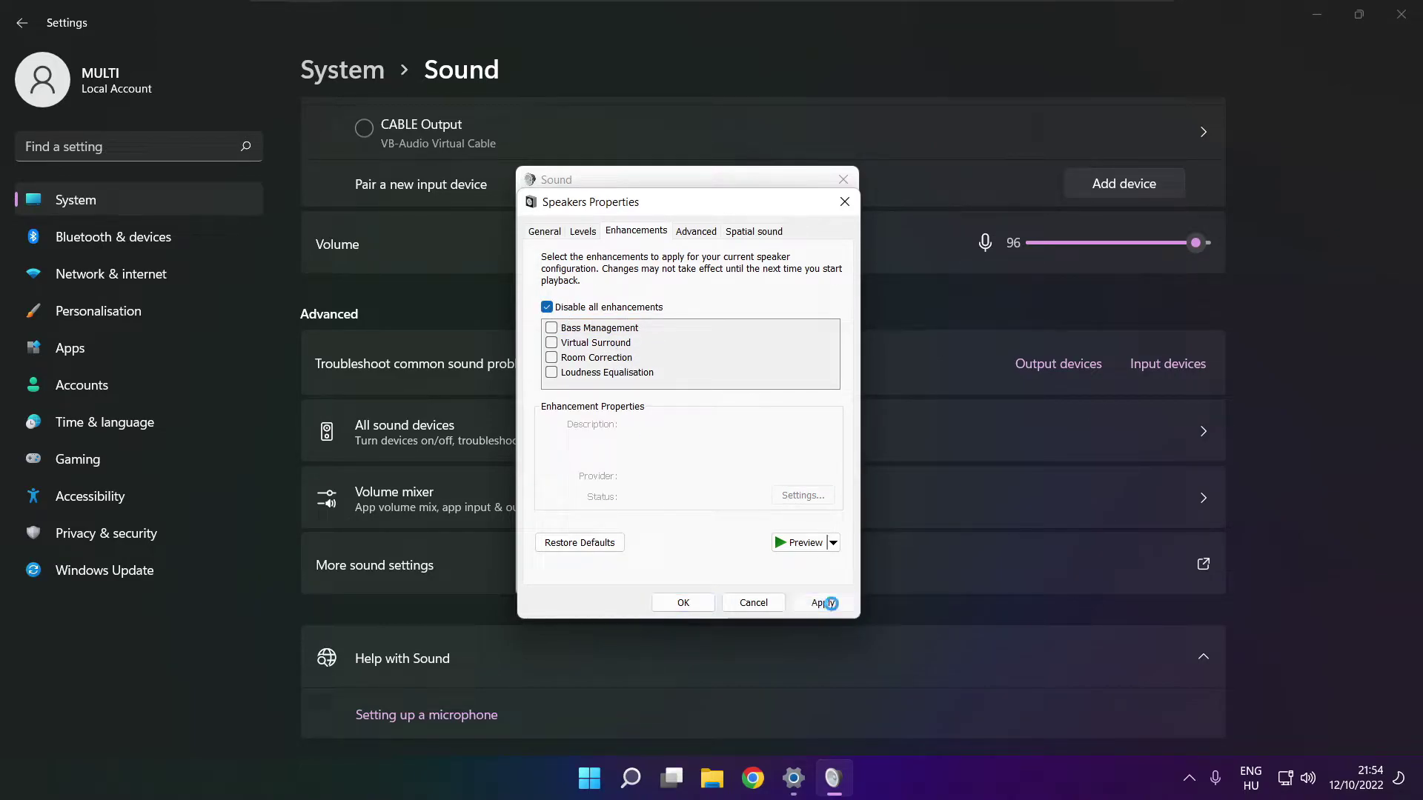
# Keep the Speakers default format at 16 bit, 48000 Hz (DVD Quality) and confirm with OK.
pyautogui.click(691, 234)
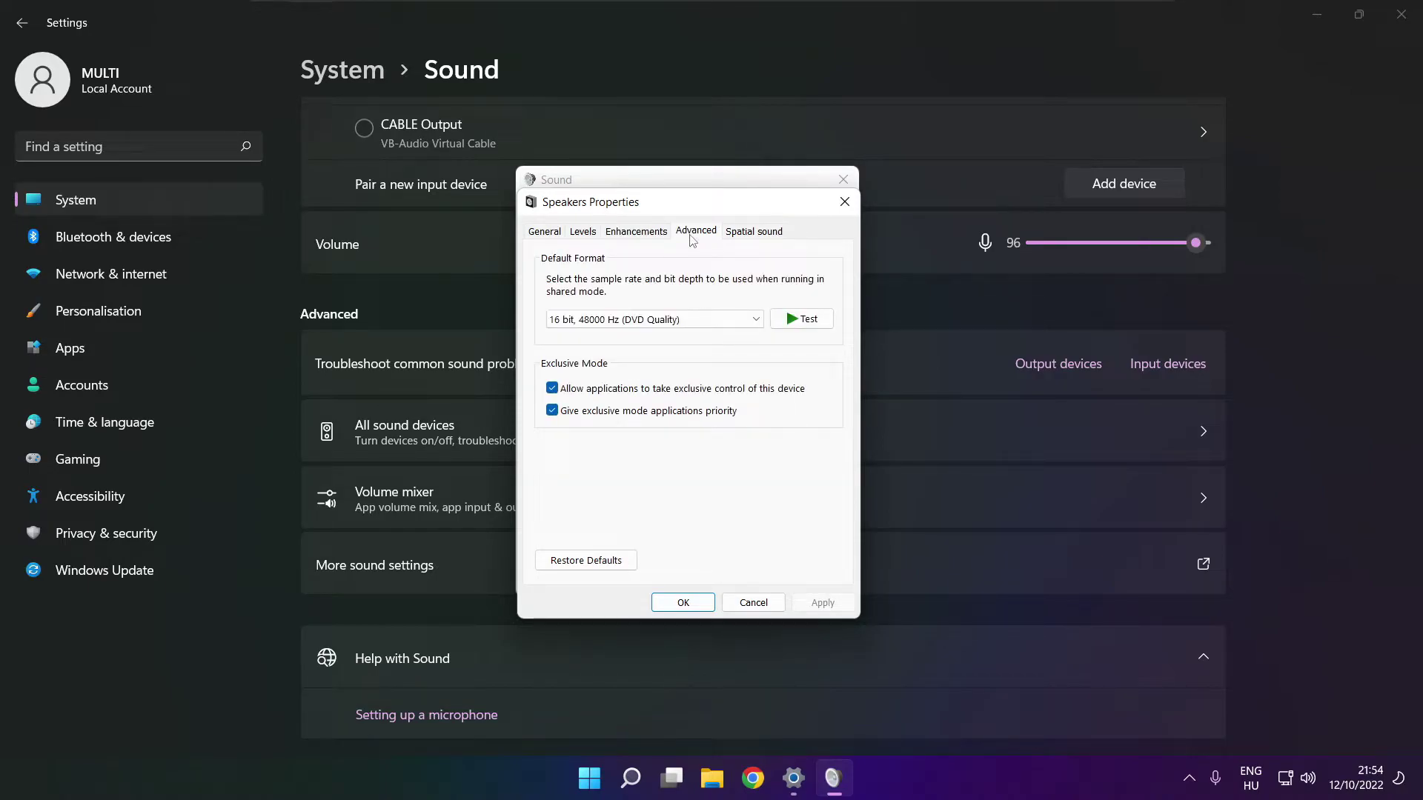
pyautogui.click(756, 321)
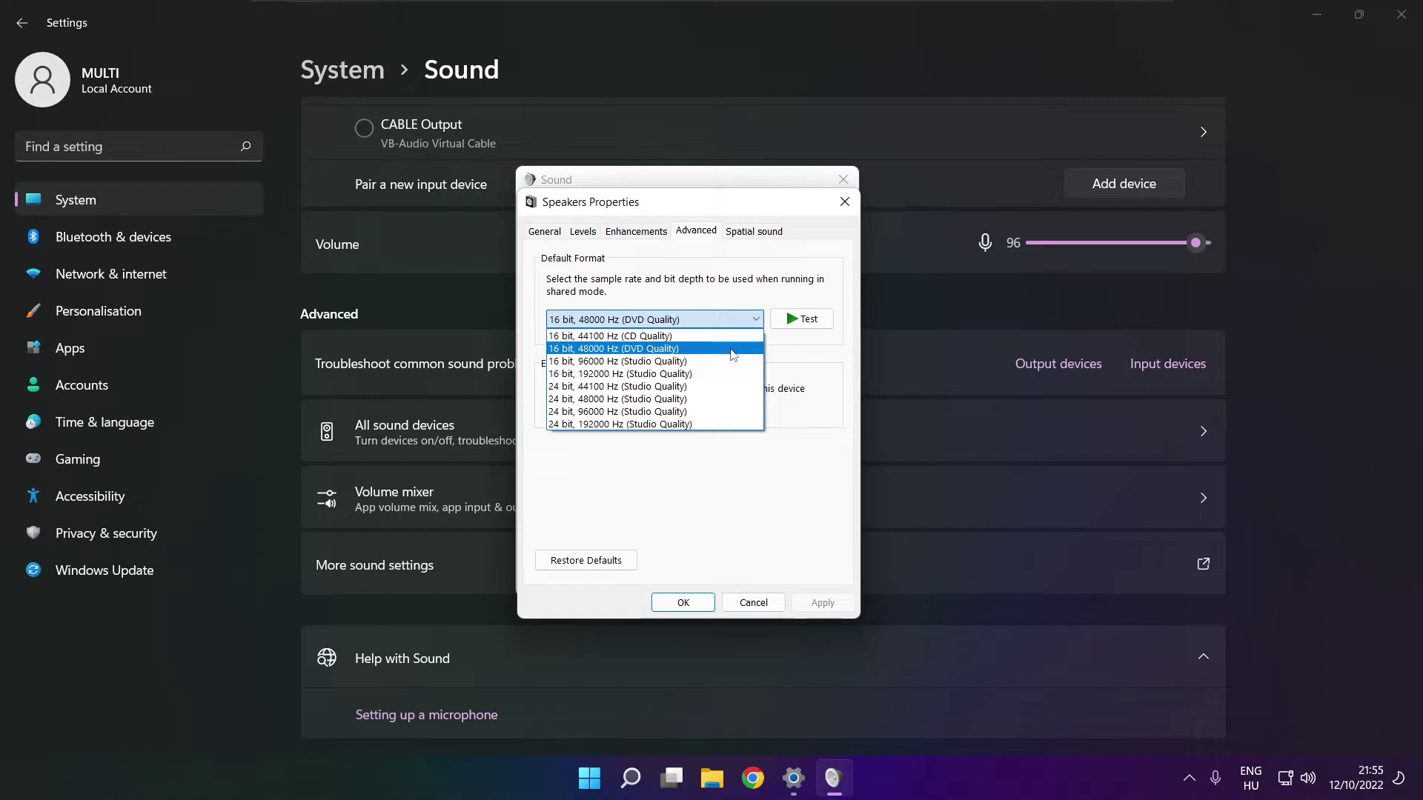
pyautogui.click(730, 349)
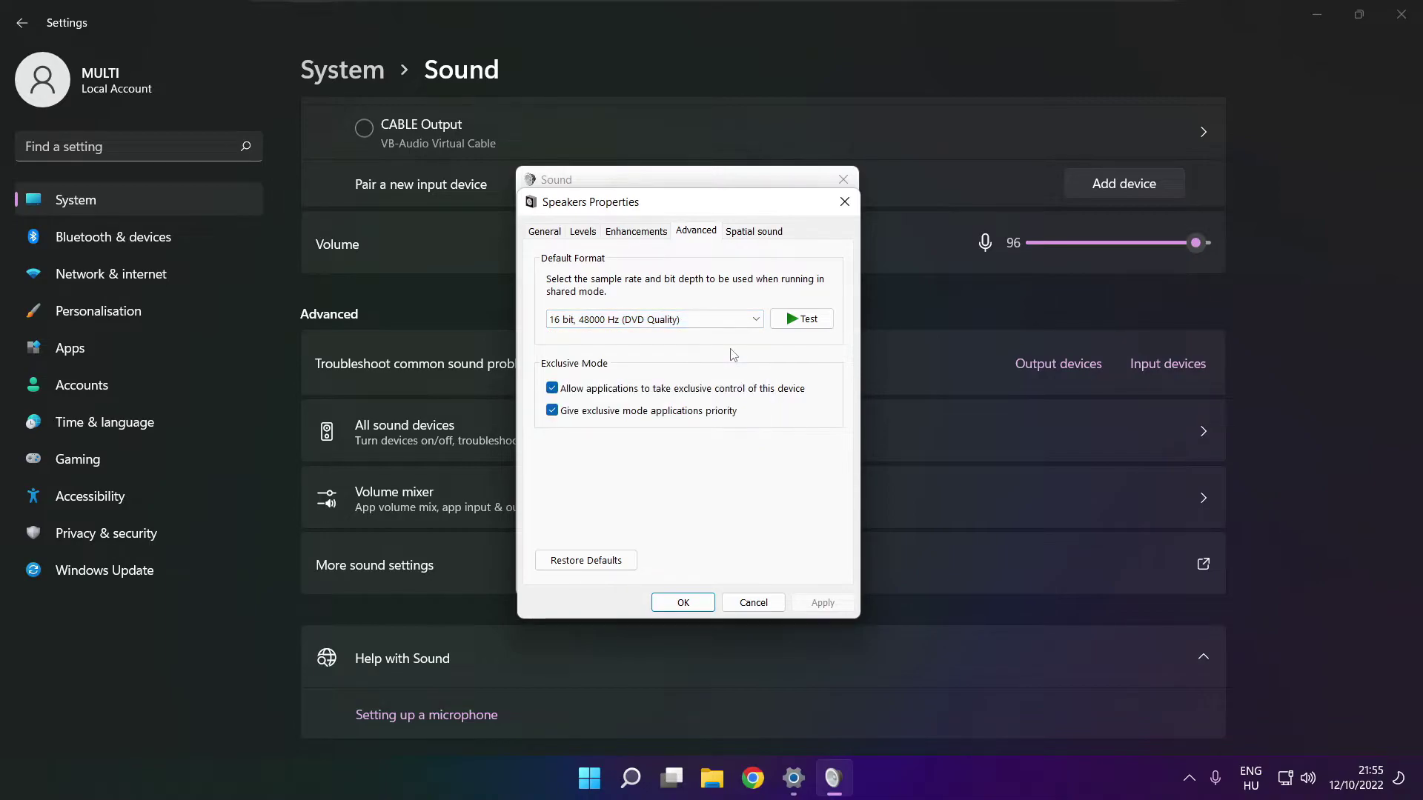
pyautogui.click(682, 603)
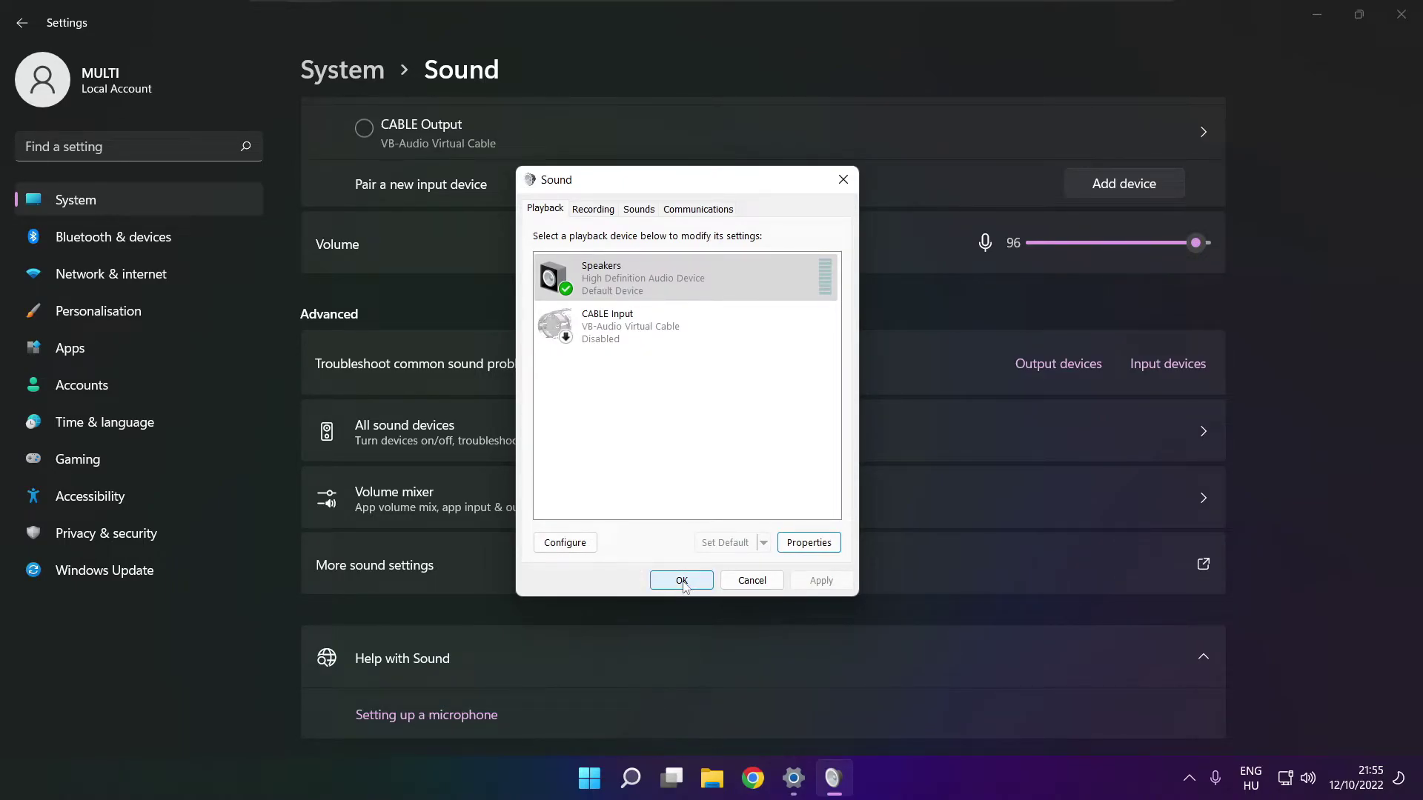
# Close the Sound dialog and the Settings window, then bring up the Start menu power options.
pyautogui.click(682, 581)
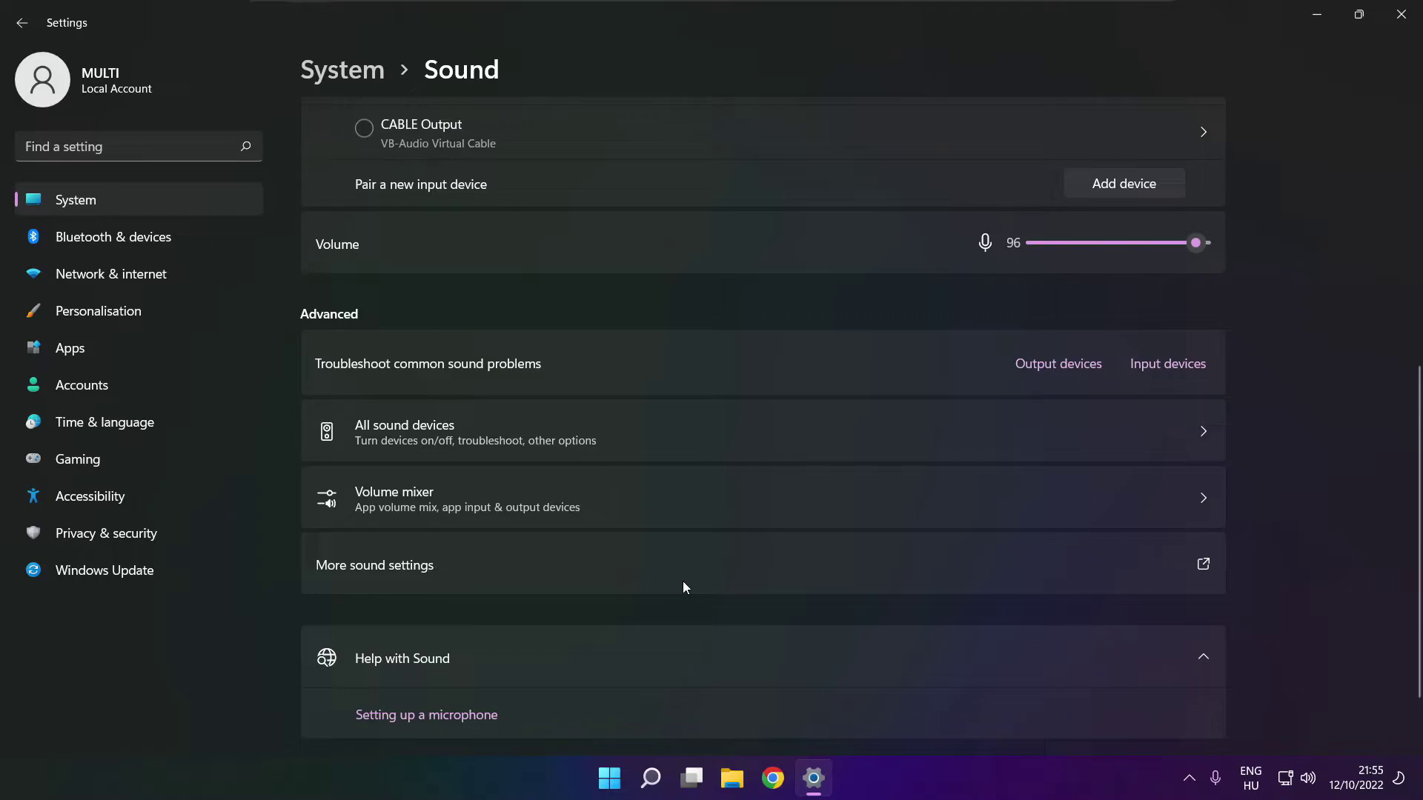
pyautogui.click(1396, 30)
pyautogui.click(630, 778)
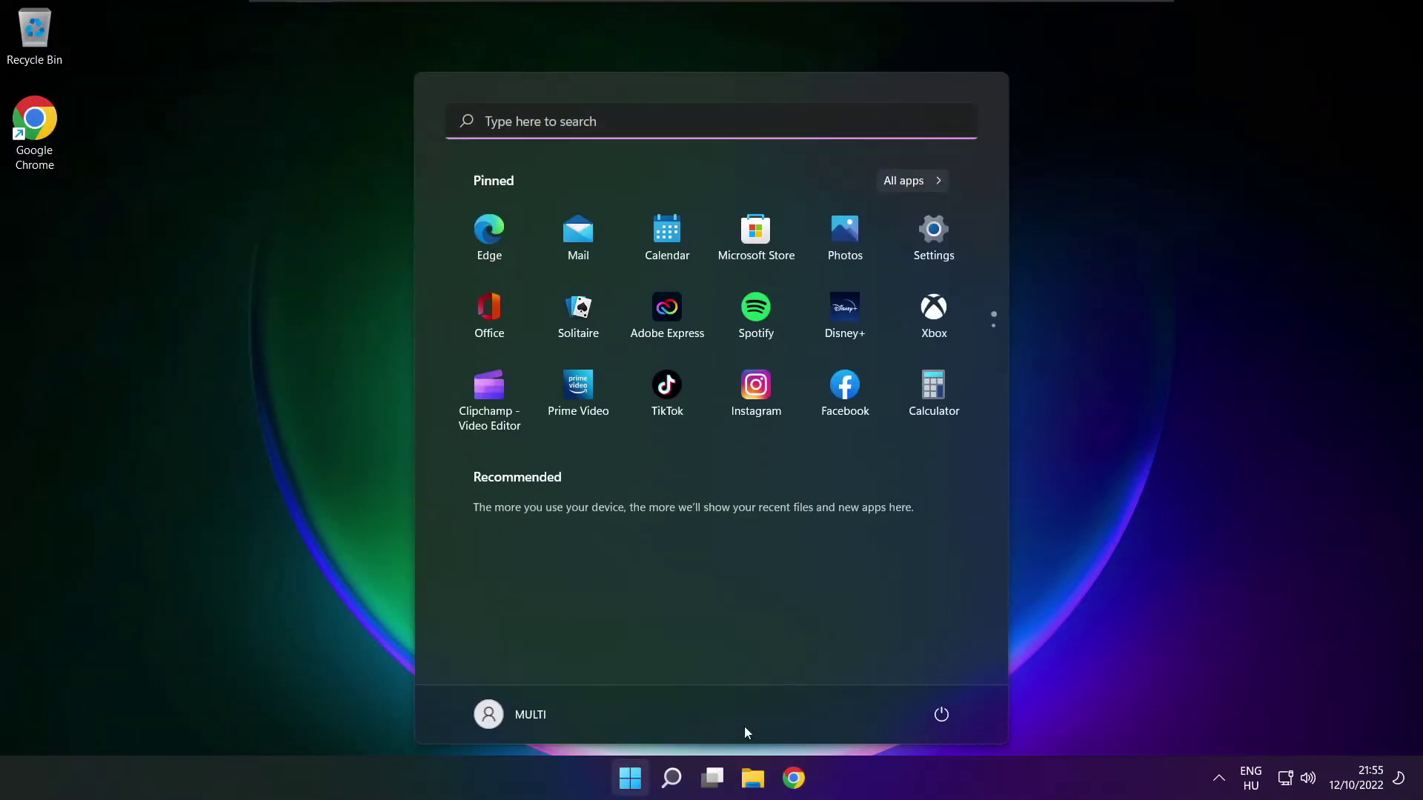
pyautogui.click(941, 713)
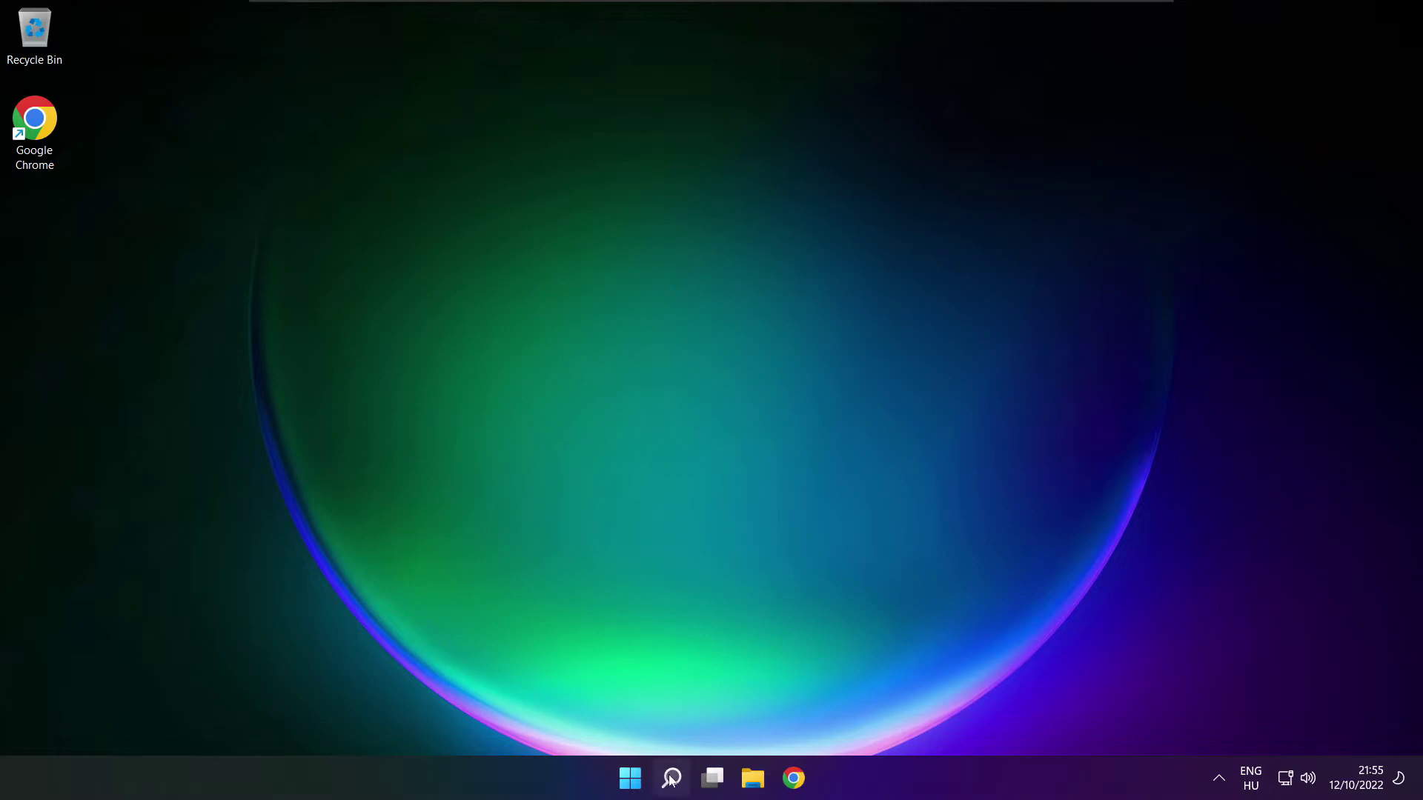
# Search for 'device manager', launch Device Manager, and move its window to the screen centre.
pyautogui.click(672, 779)
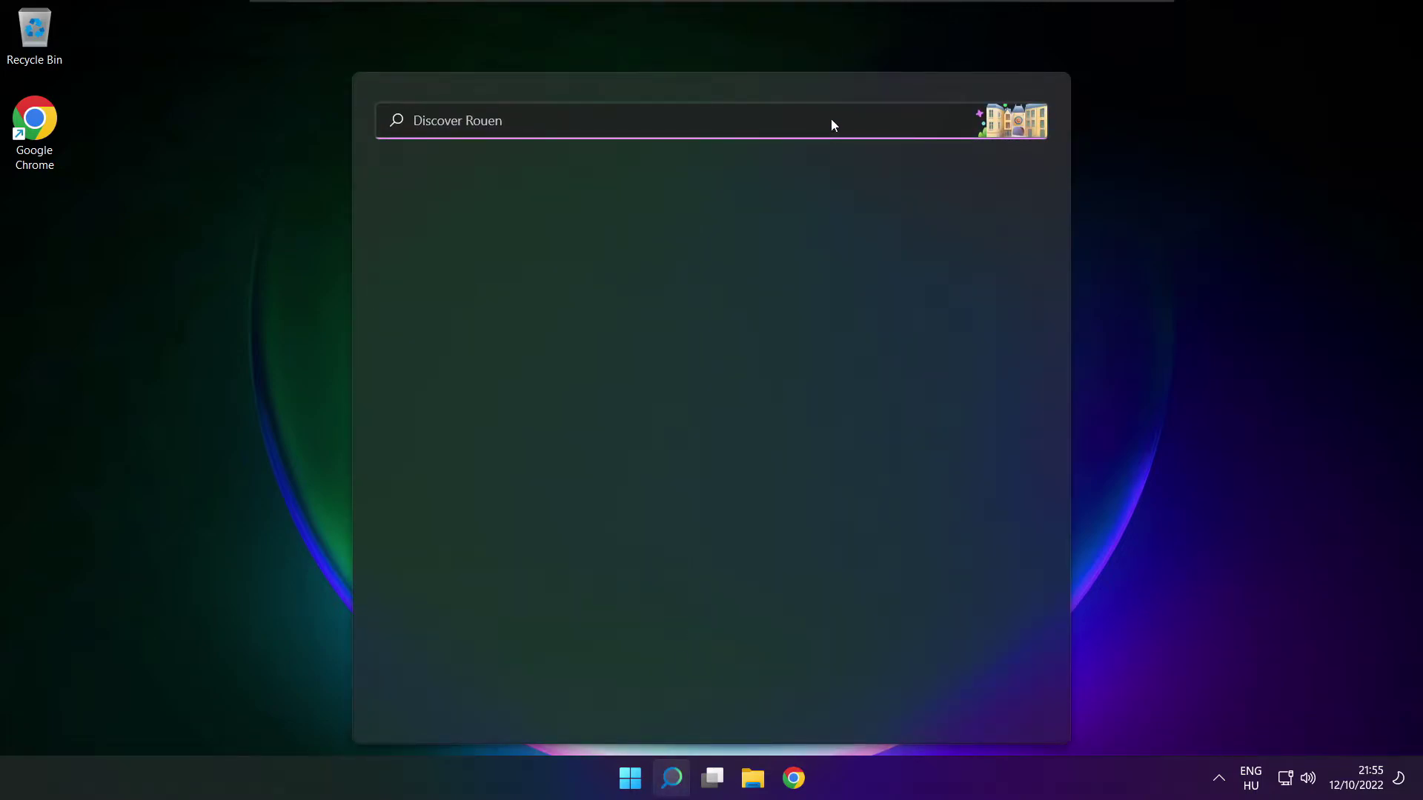
pyautogui.write('dev')
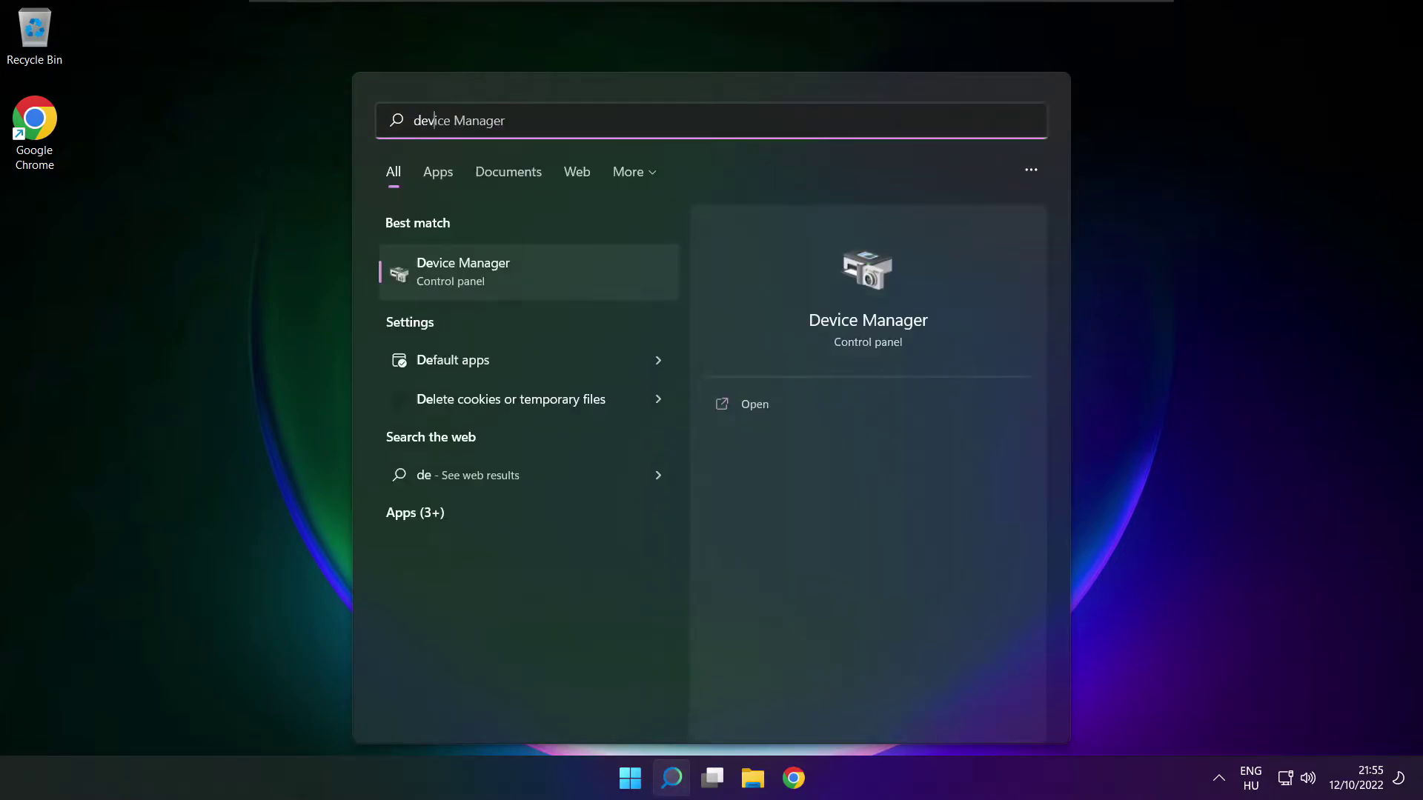
pyautogui.write('ice manager')
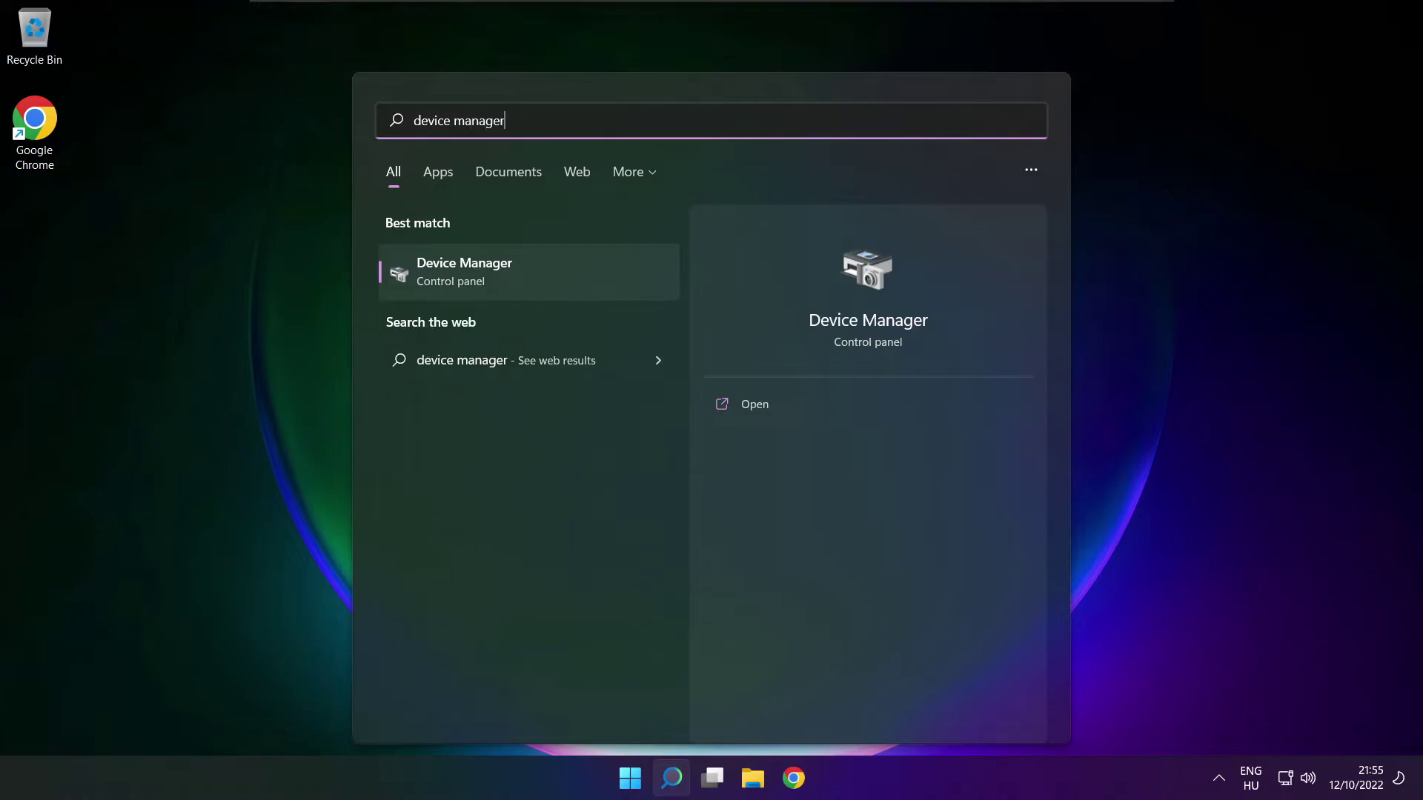
pyautogui.click(549, 270)
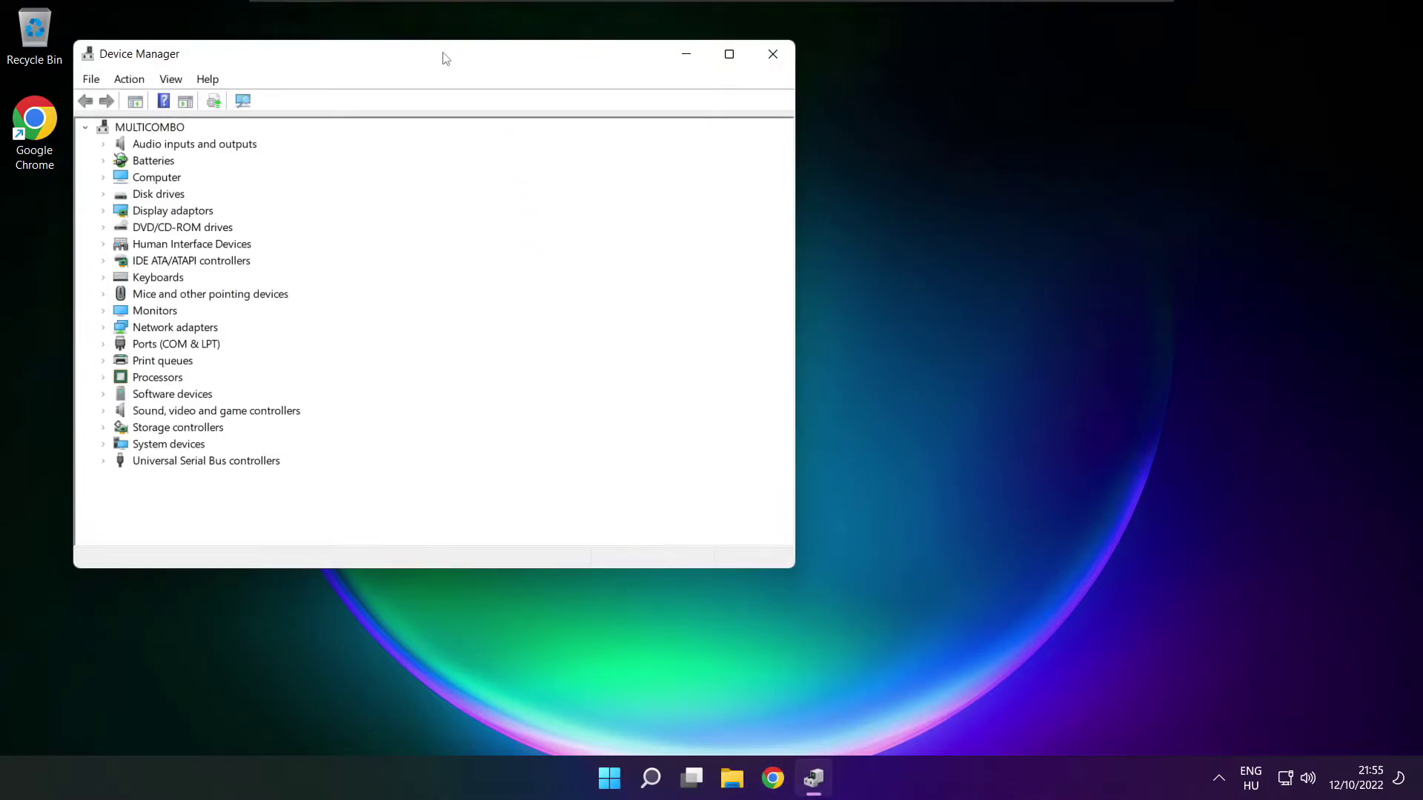
pyautogui.moveTo(442, 55); pyautogui.dragTo(746, 133)
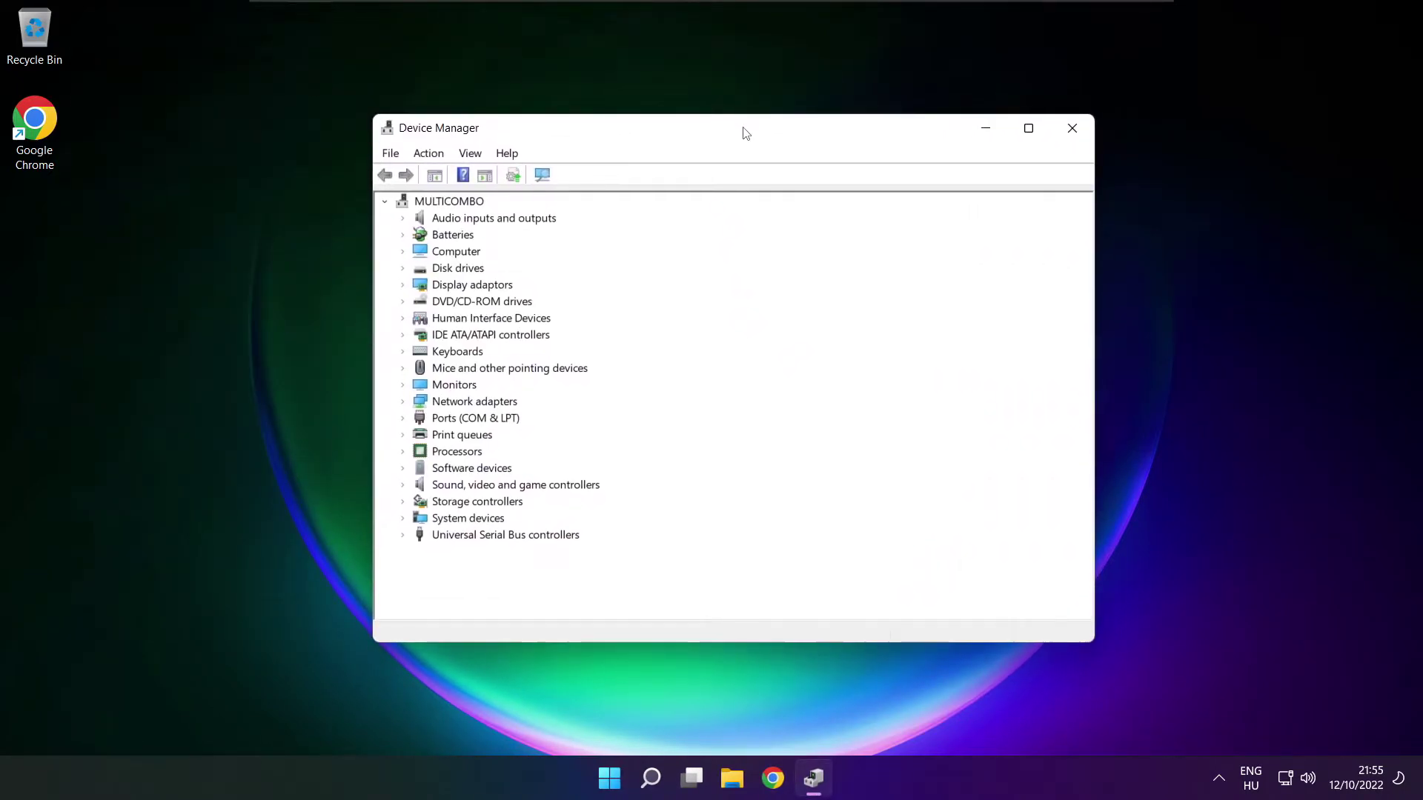
# Expand Sound, video and game controllers and start a driver update for High Definition Audio Device.
pyautogui.click(414, 487)
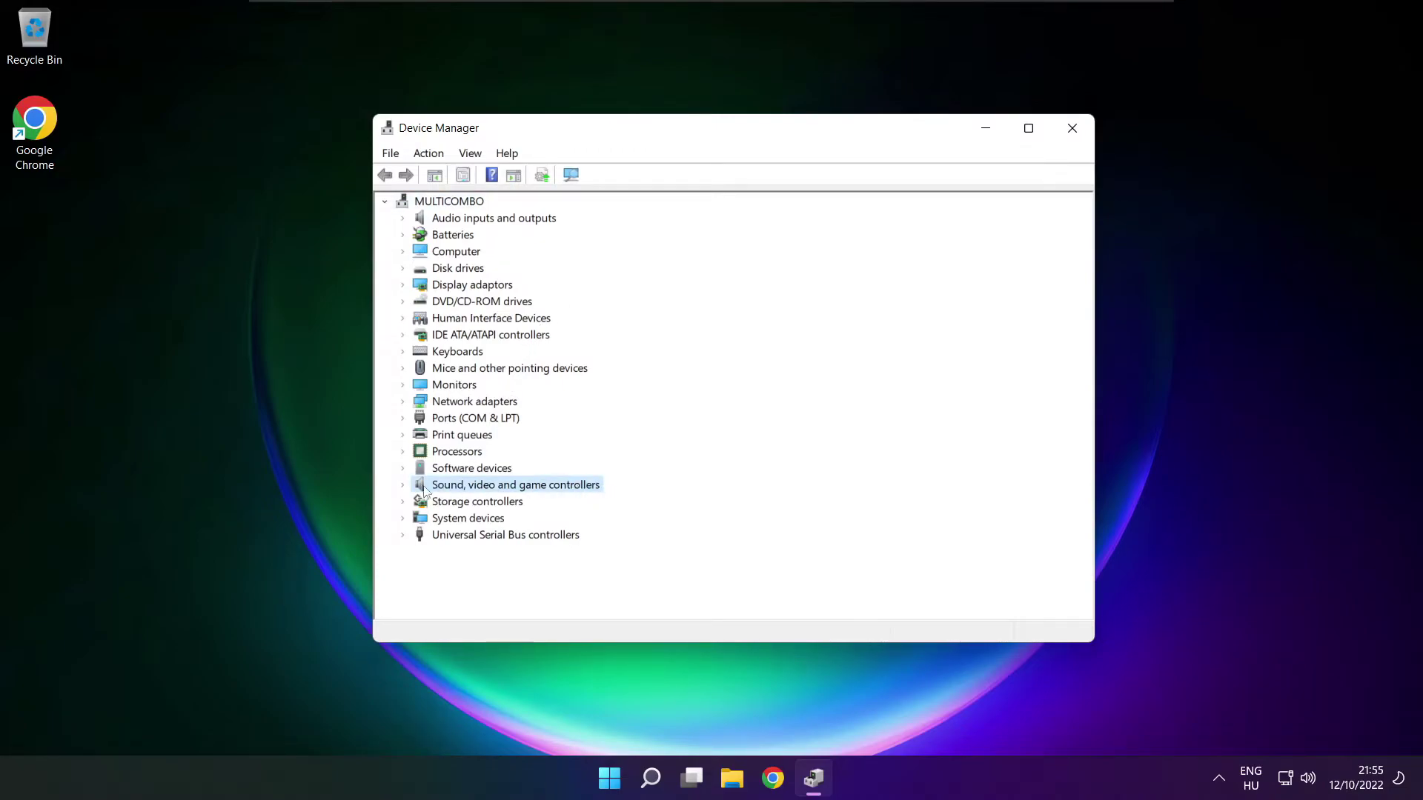
pyautogui.click(405, 488)
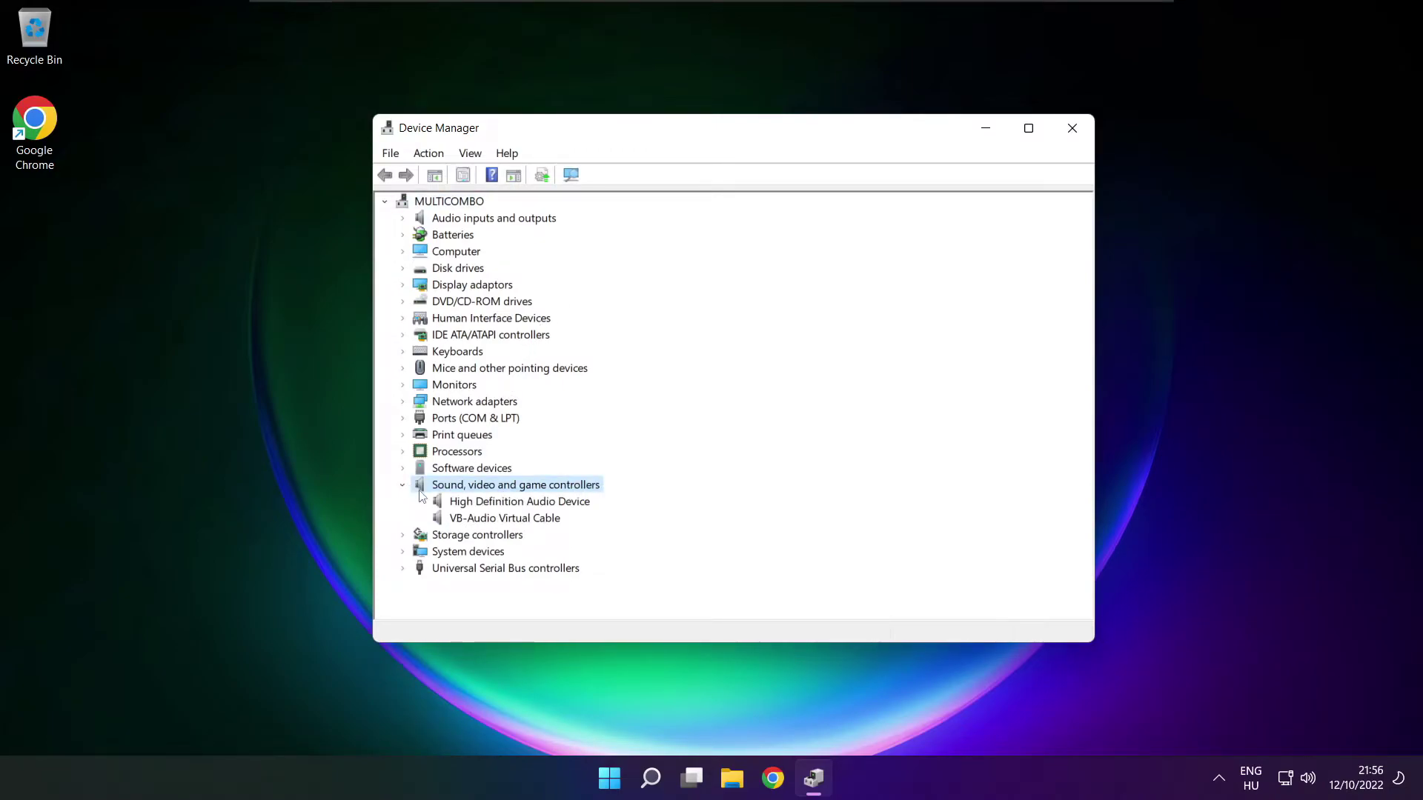
pyautogui.click(449, 502)
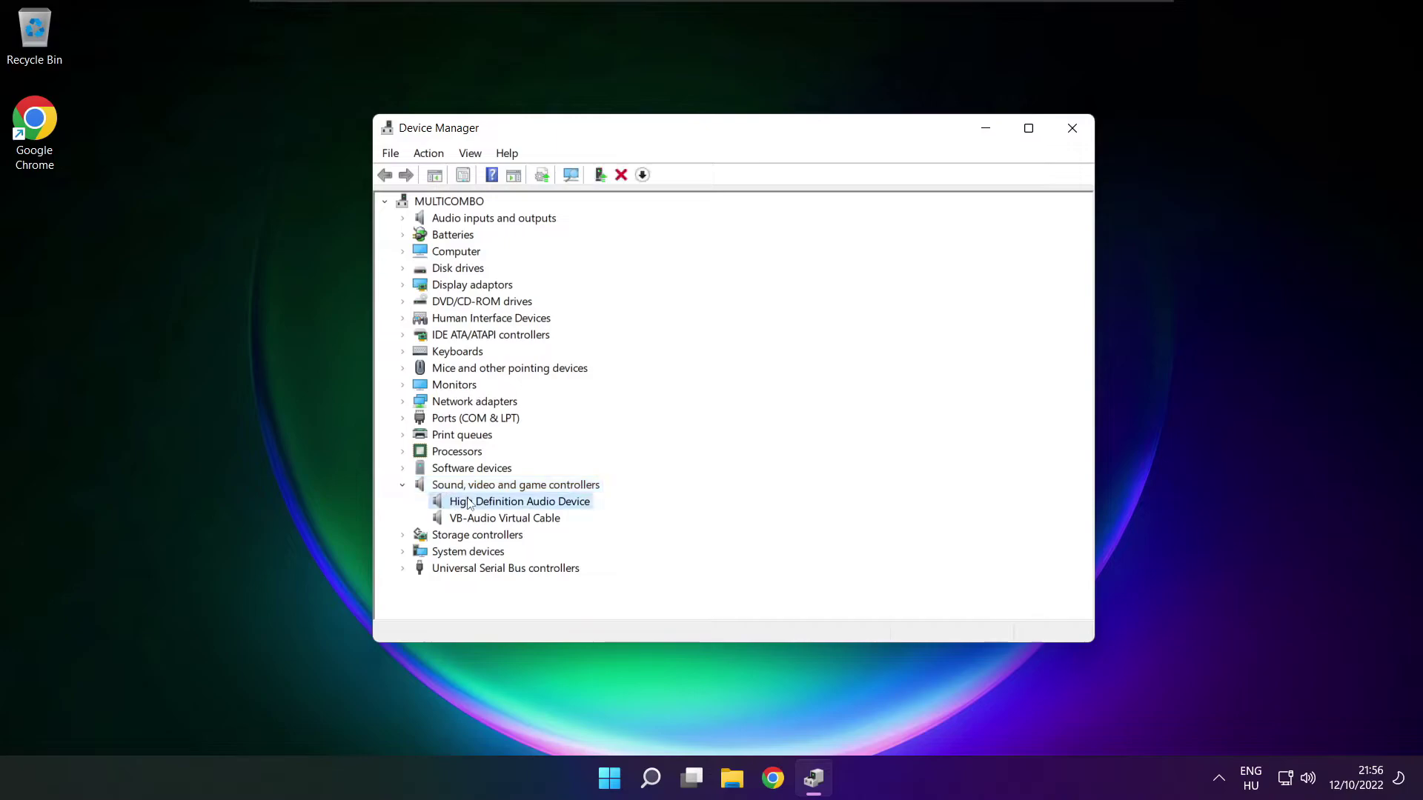
pyautogui.rightClick(508, 505)
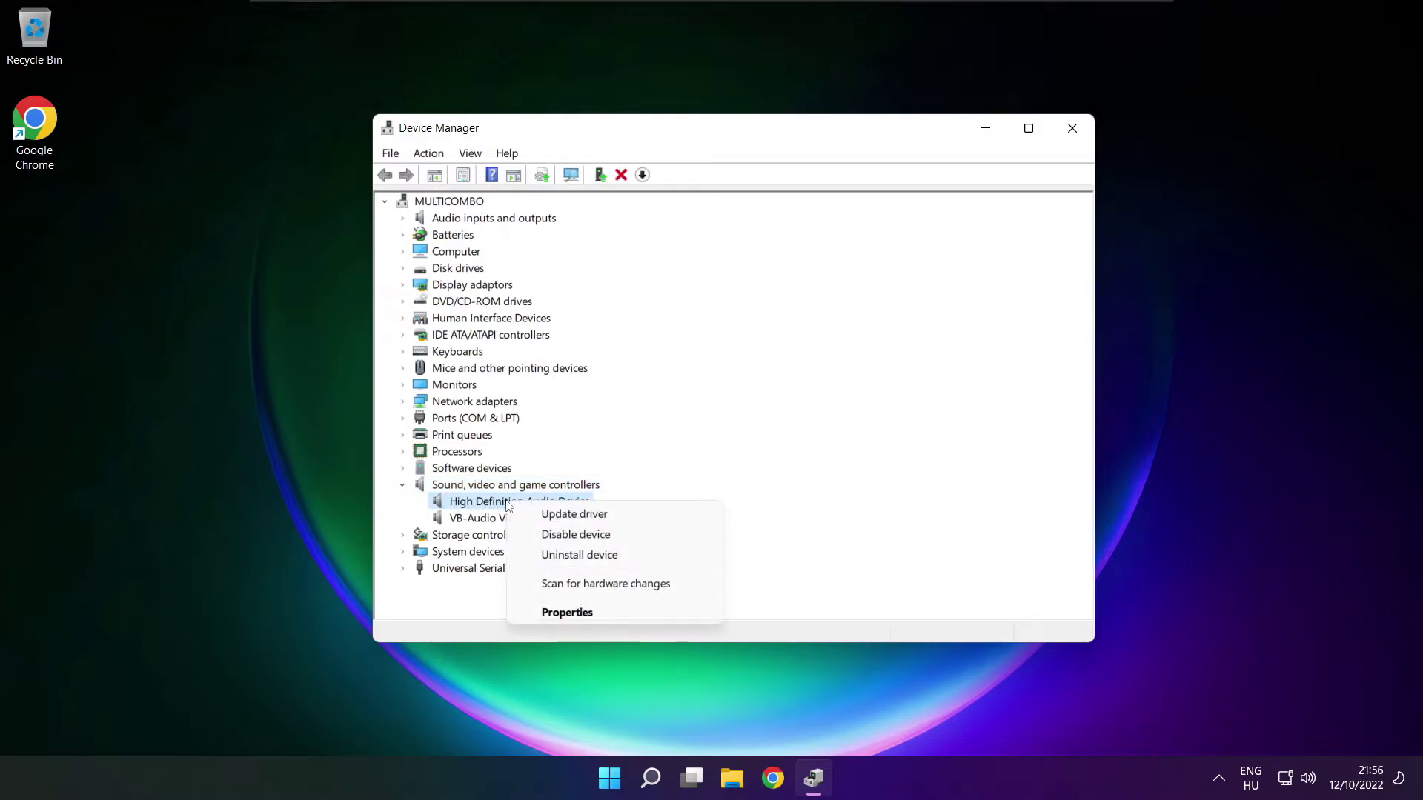
pyautogui.click(644, 518)
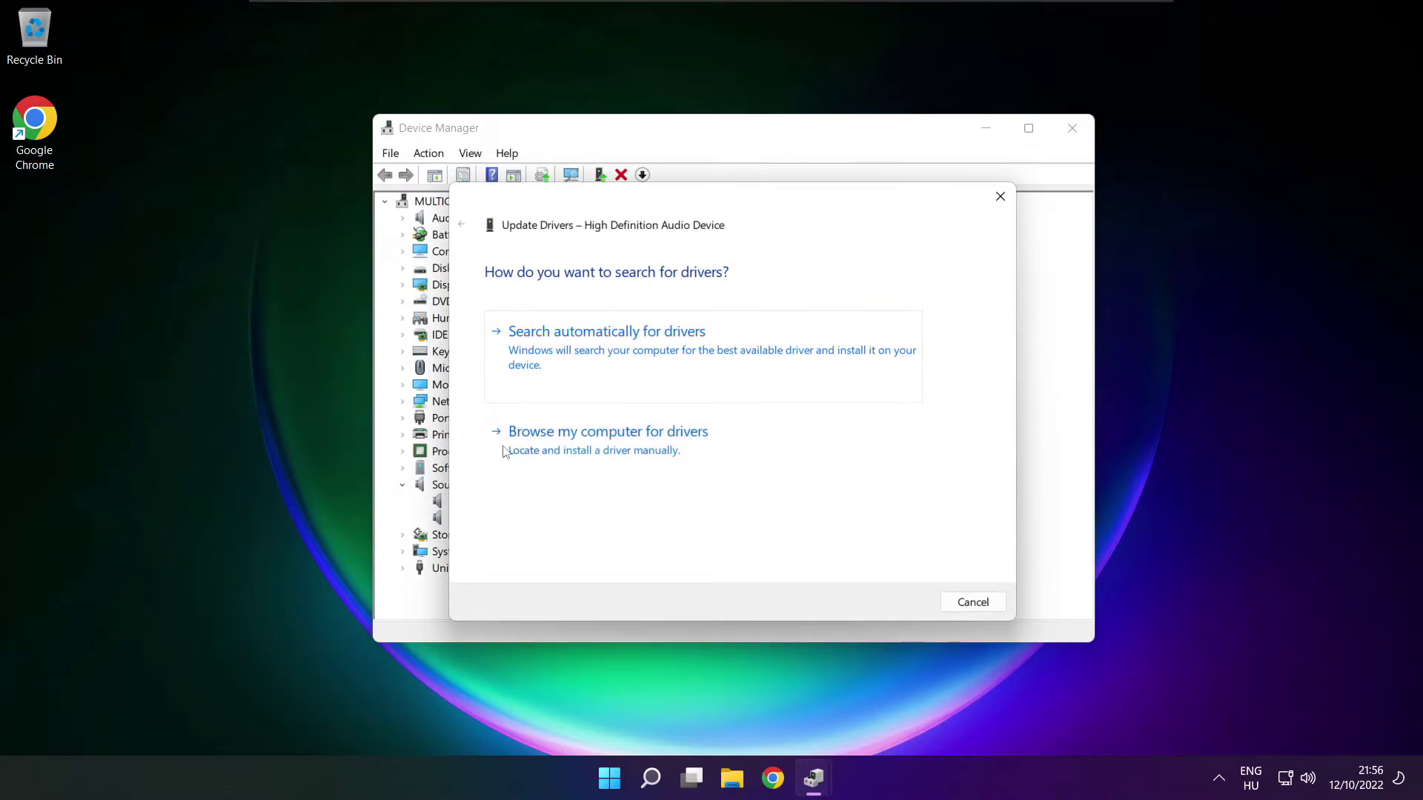
# Install the High Definition Audio Device driver from the computer's compatible list, accepting the warning.
pyautogui.click(642, 450)
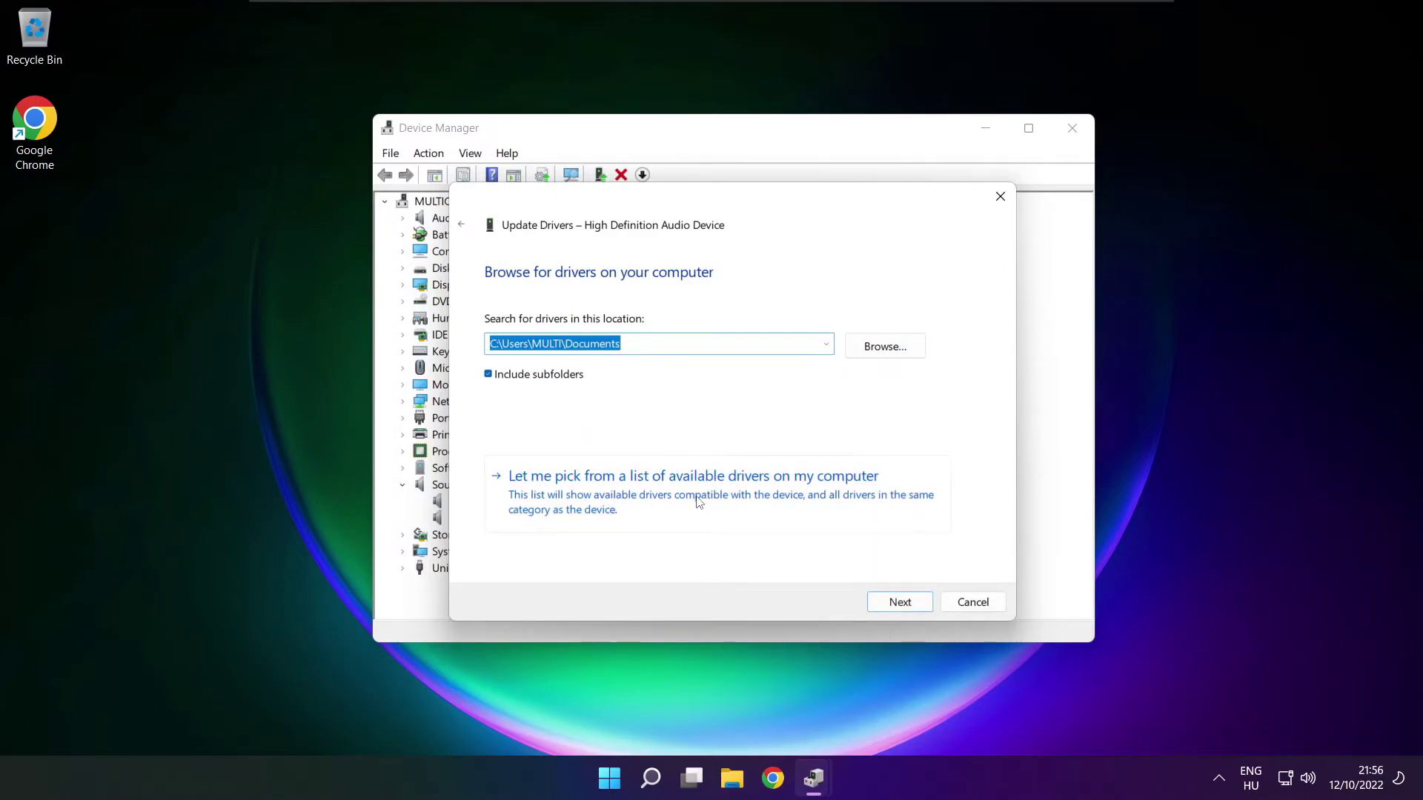
pyautogui.click(699, 505)
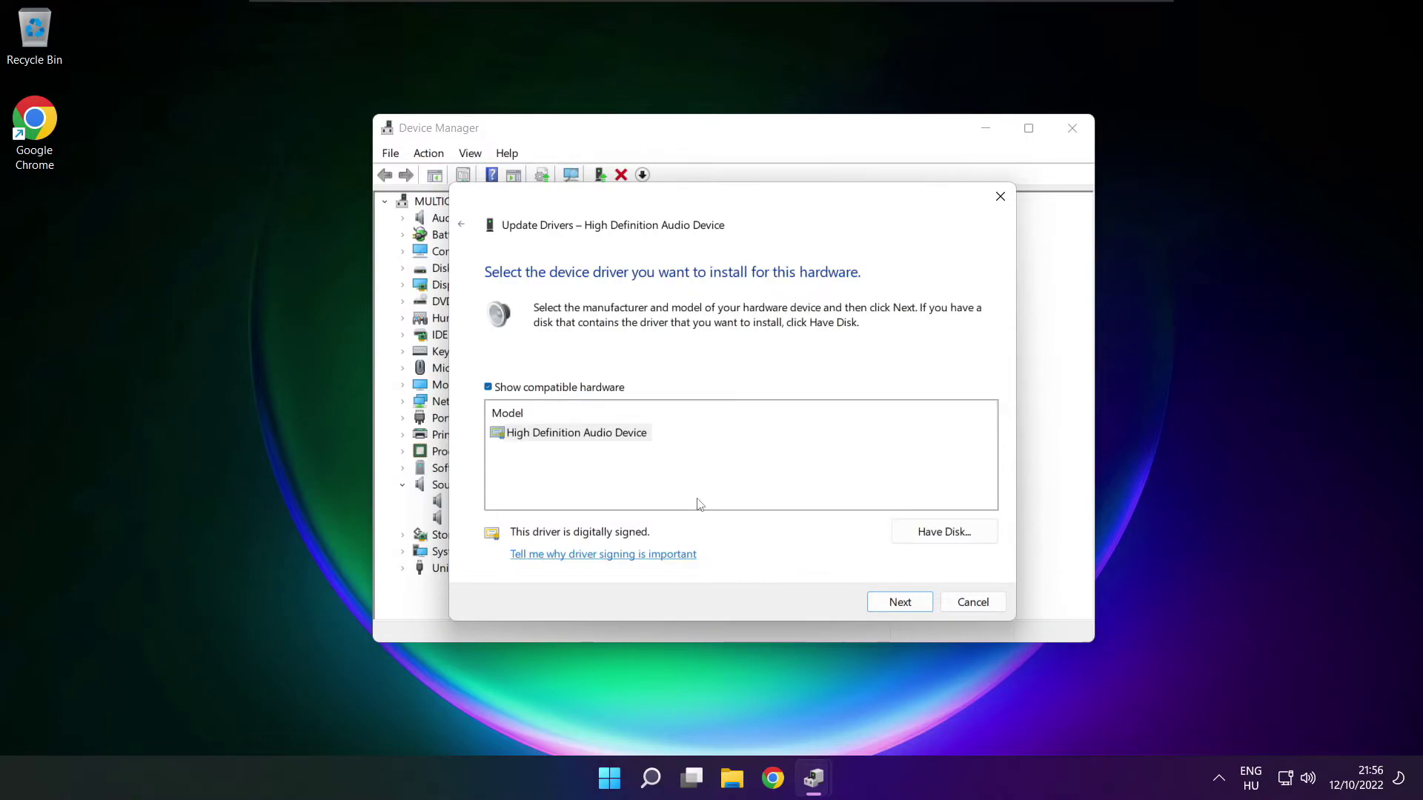
pyautogui.click(558, 435)
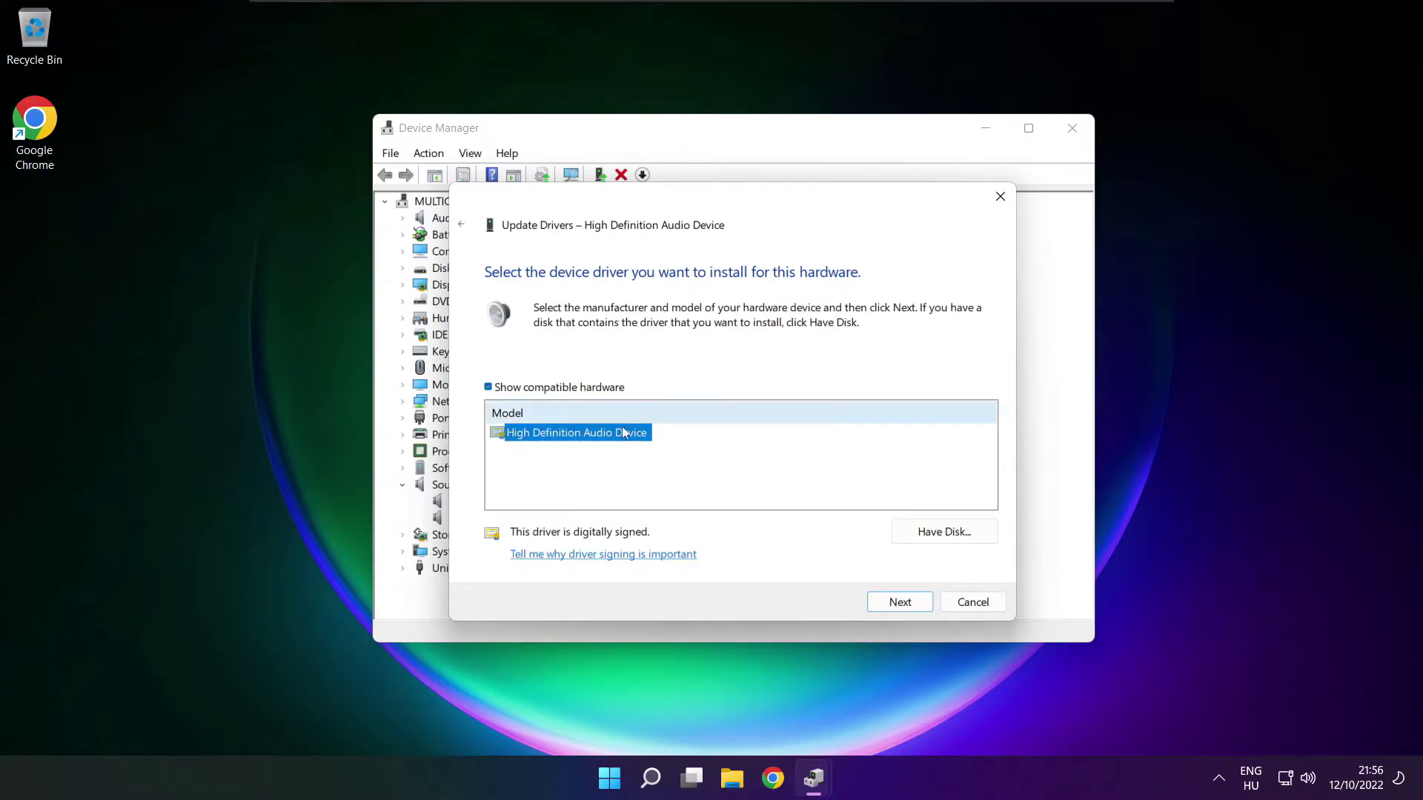
pyautogui.click(901, 604)
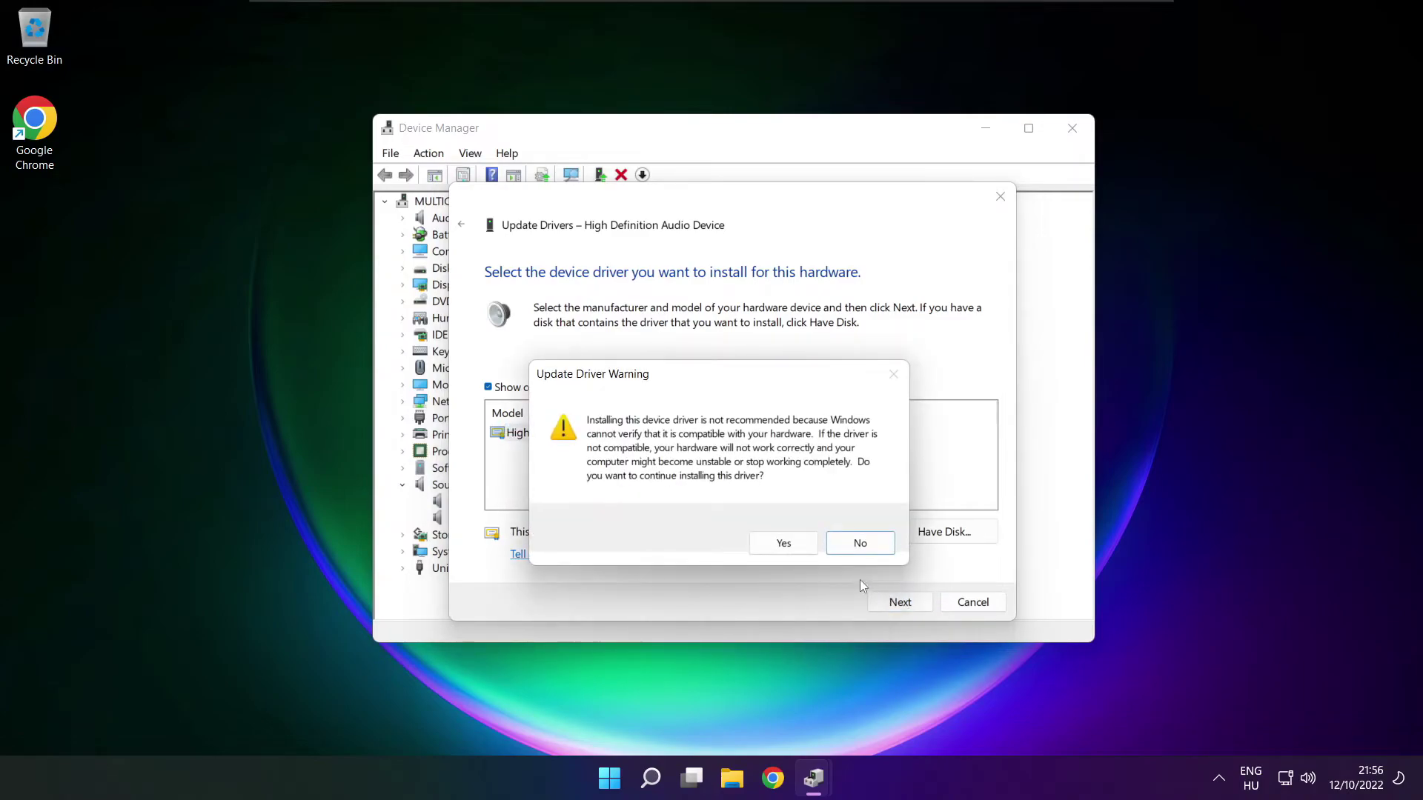
pyautogui.click(788, 544)
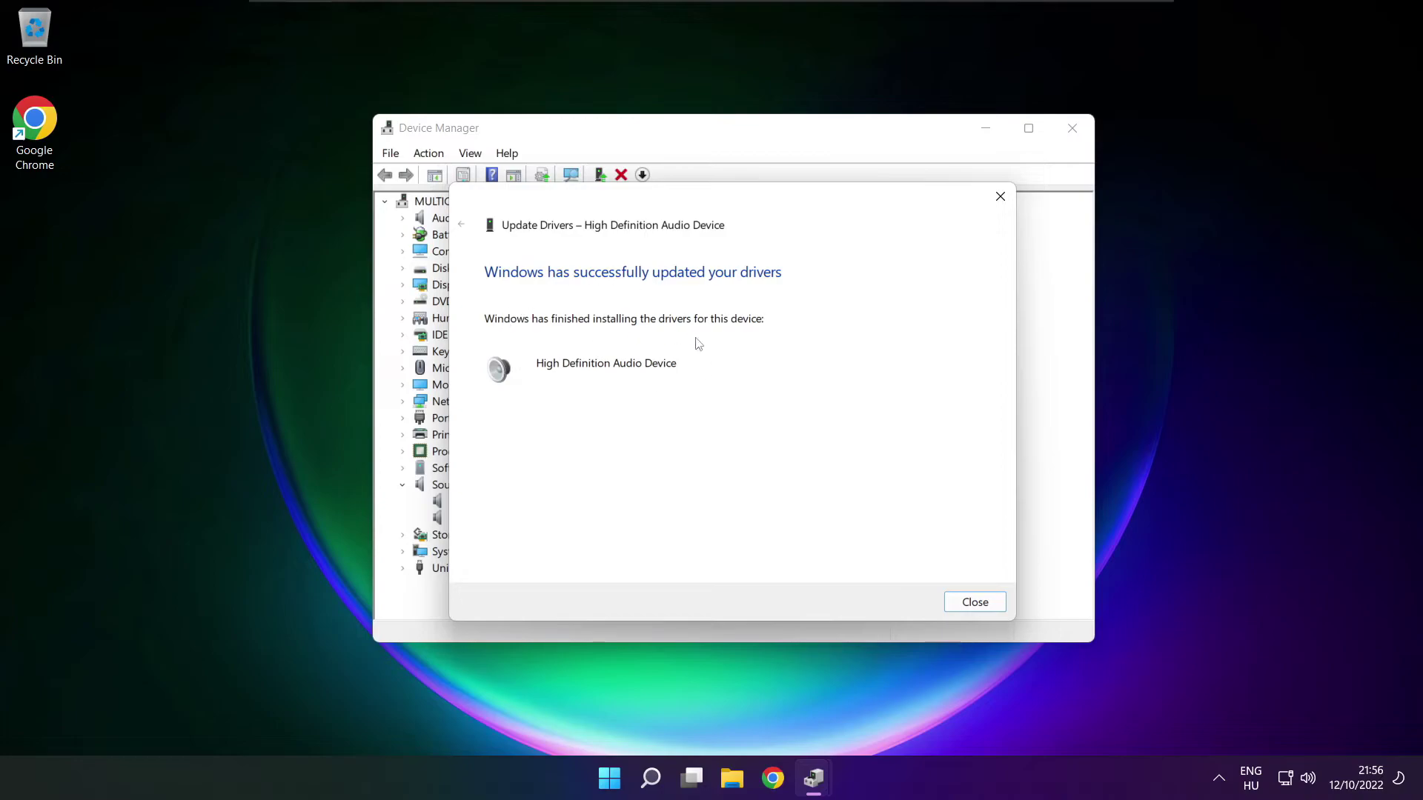
pyautogui.click(984, 604)
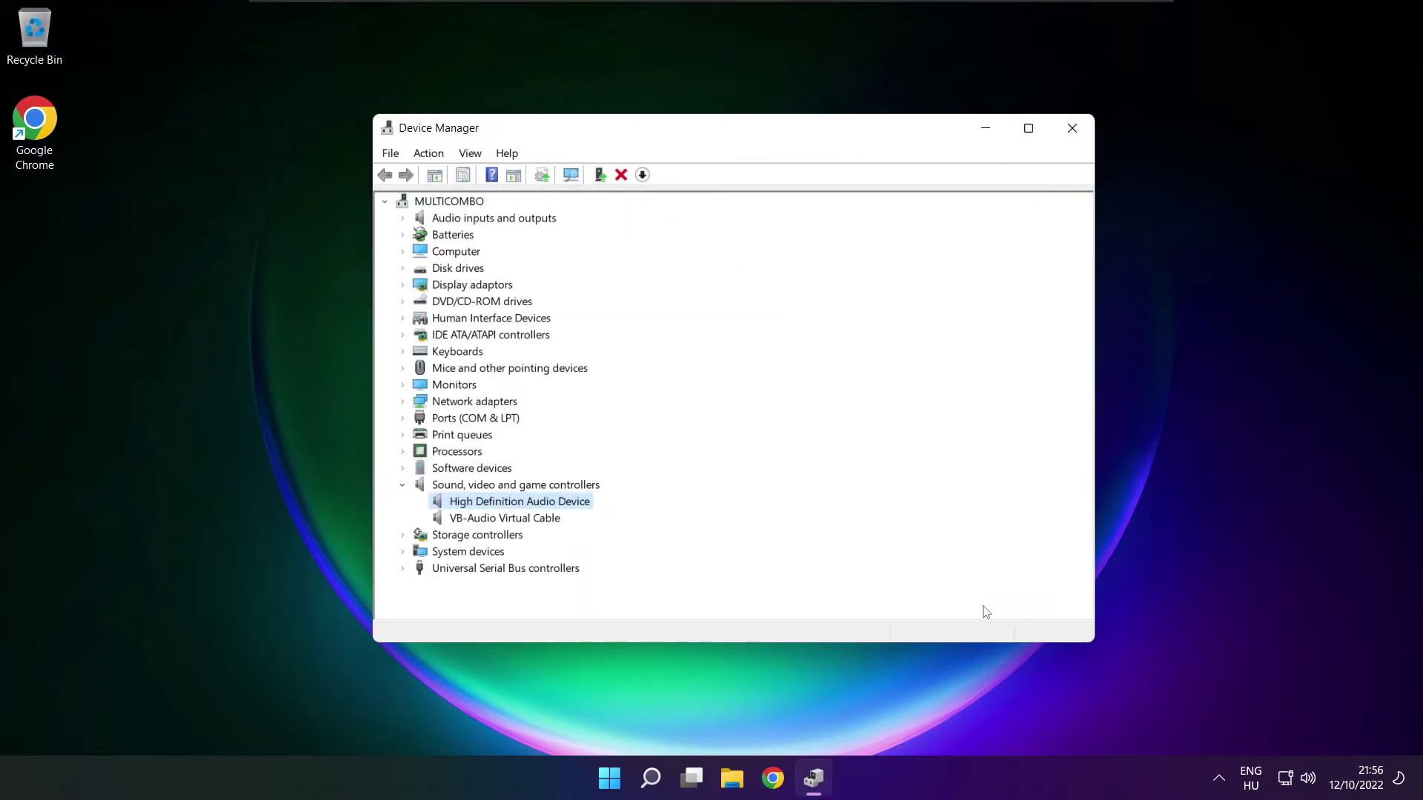
# Close Device Manager and dismiss the Start menu, leaving the empty desktop.
pyautogui.click(1073, 128)
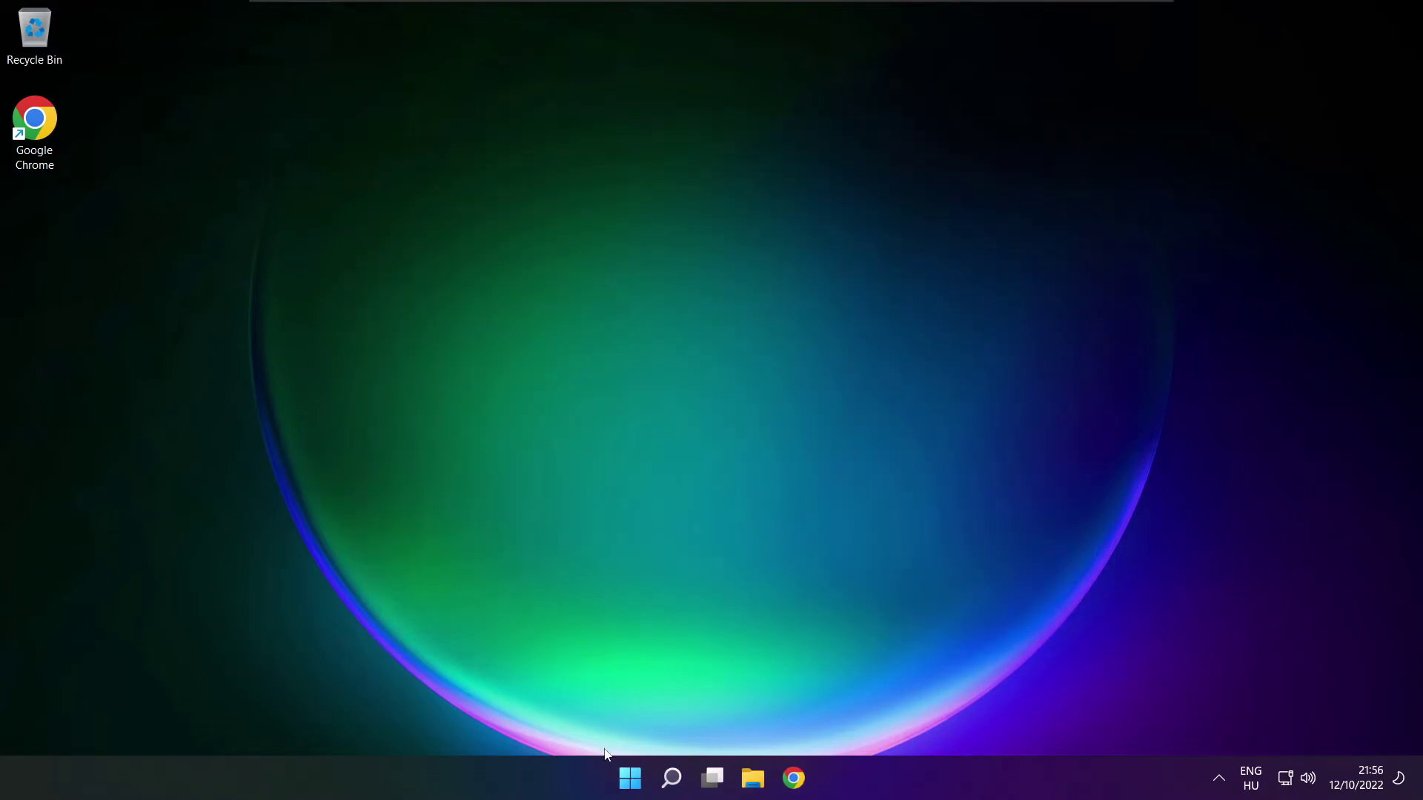
pyautogui.click(636, 774)
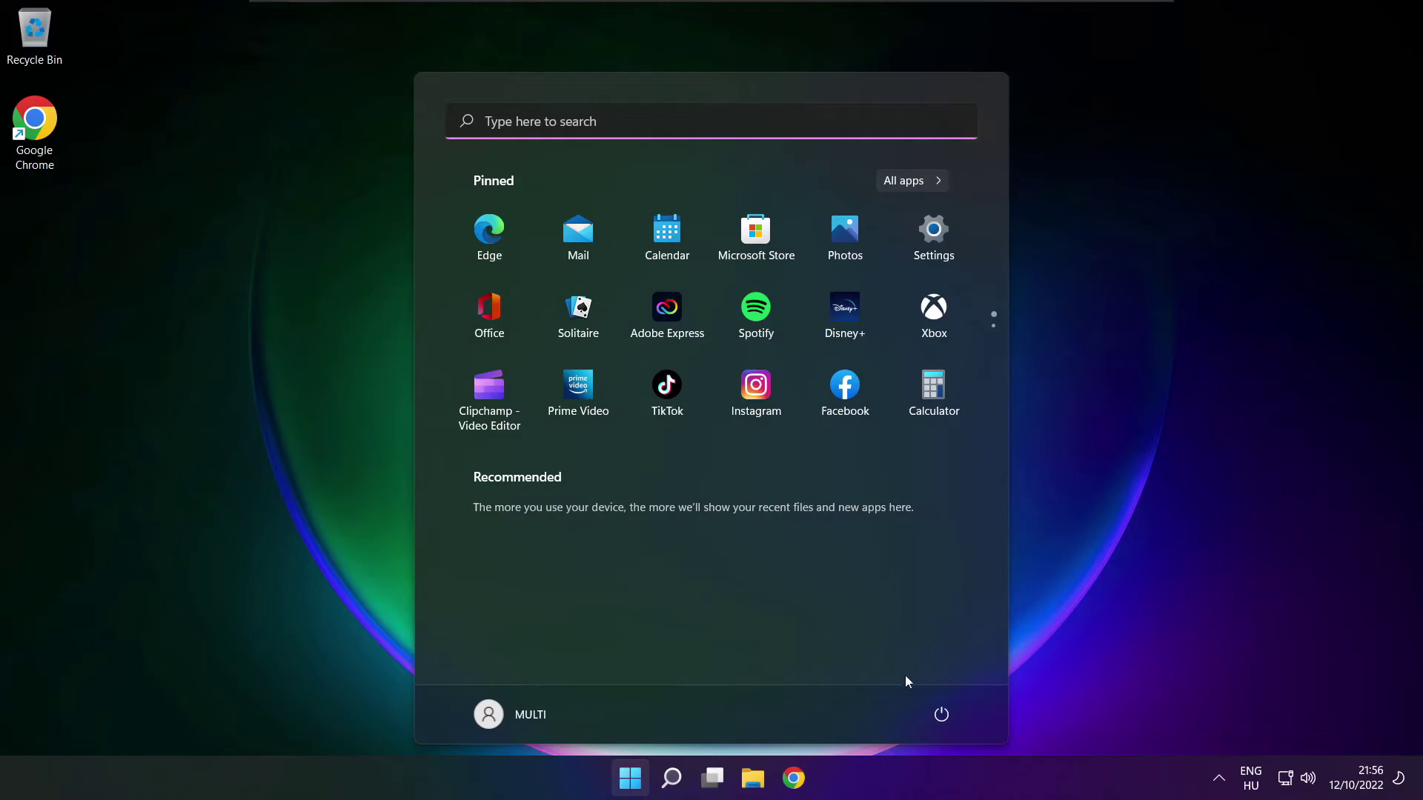
pyautogui.click(941, 712)
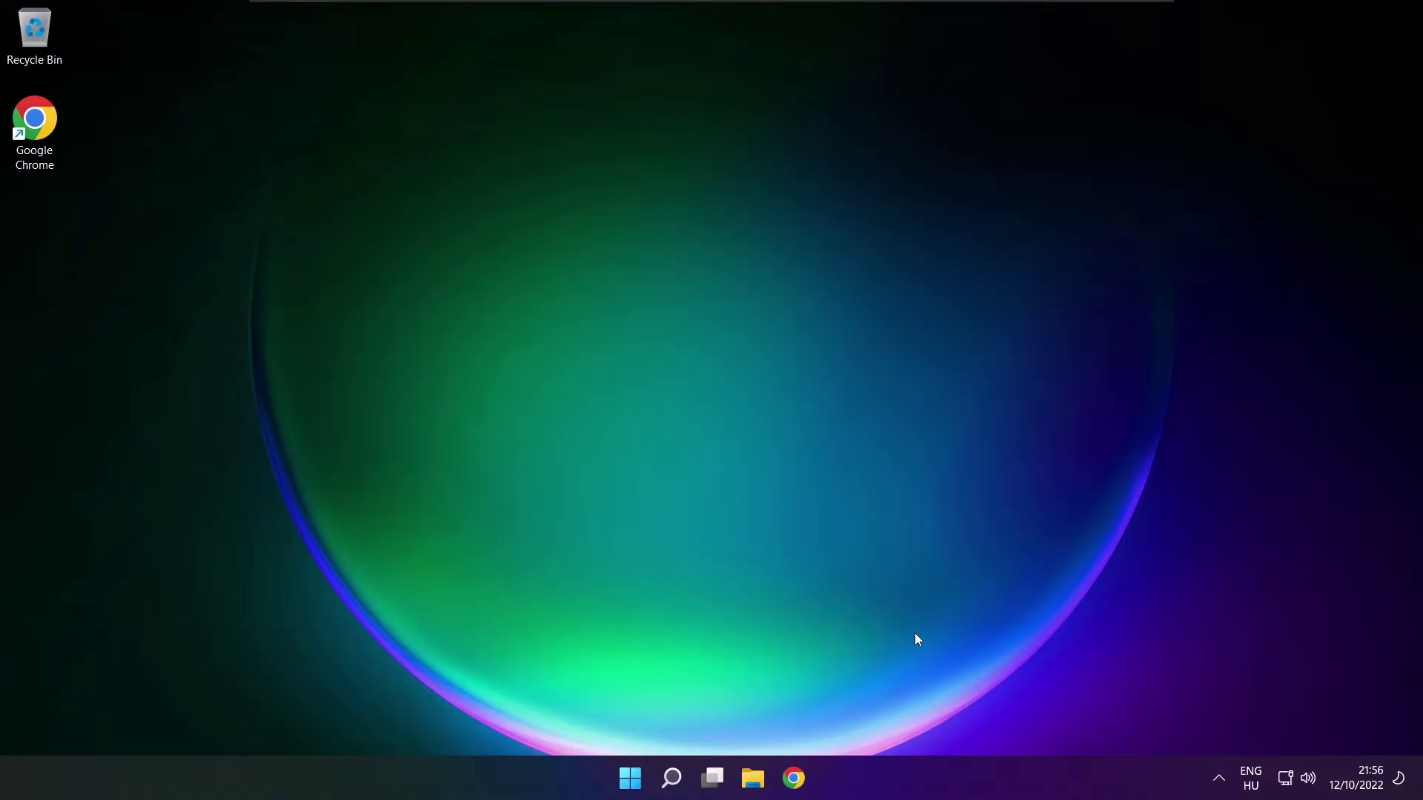
# Open Sound settings from the volume icon menu and scroll down to the Advanced section.
pyautogui.rightClick(1308, 778)
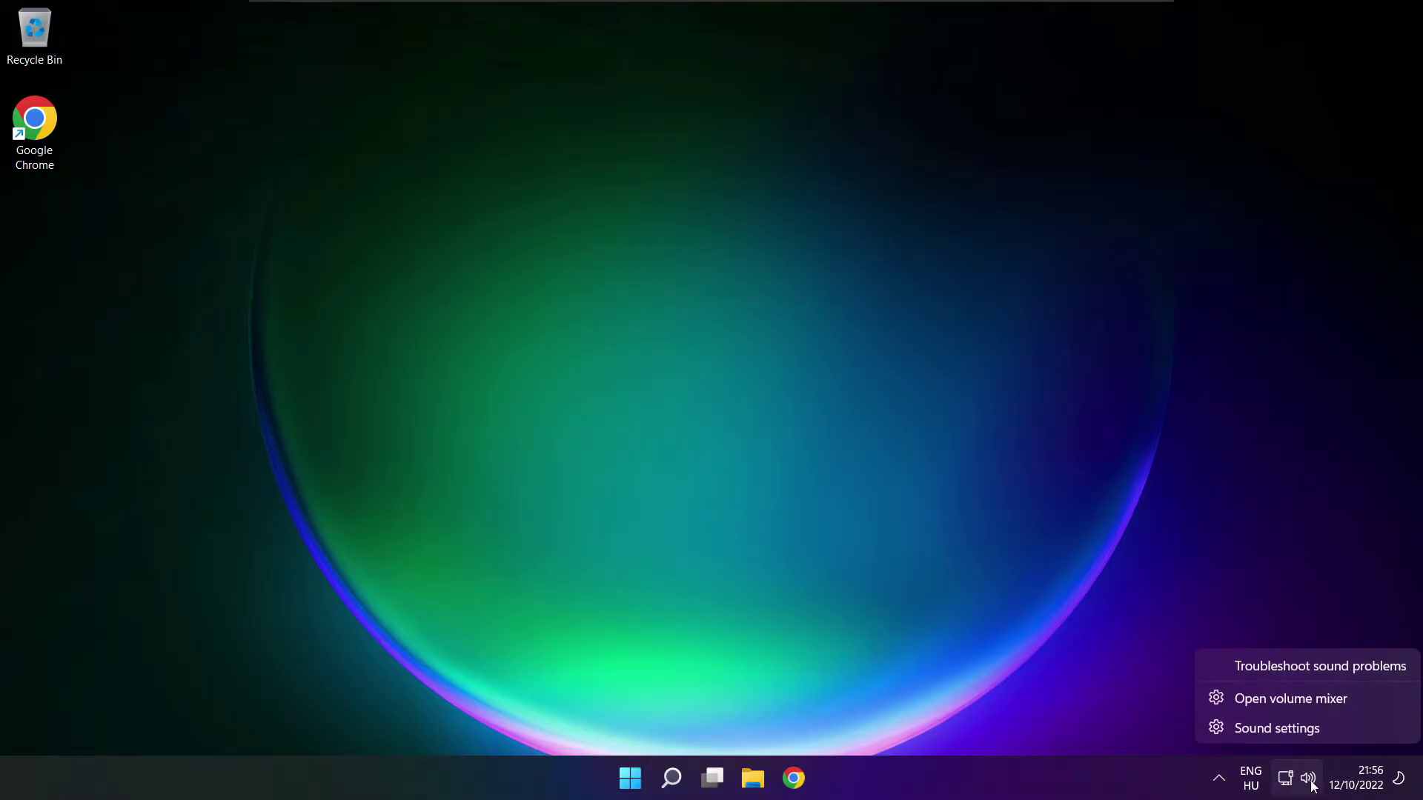
pyautogui.click(1330, 729)
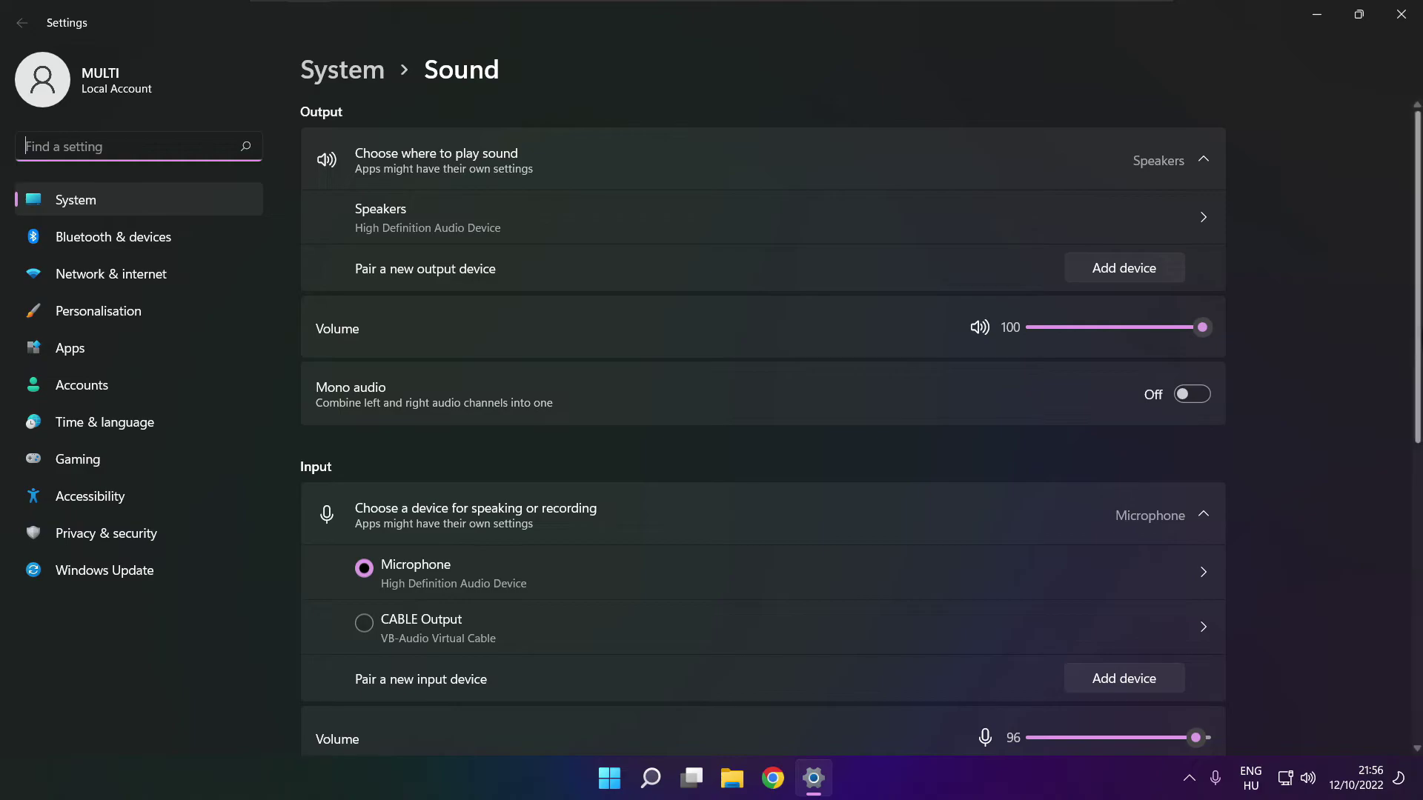
pyautogui.scroll(-6, 763, 421)
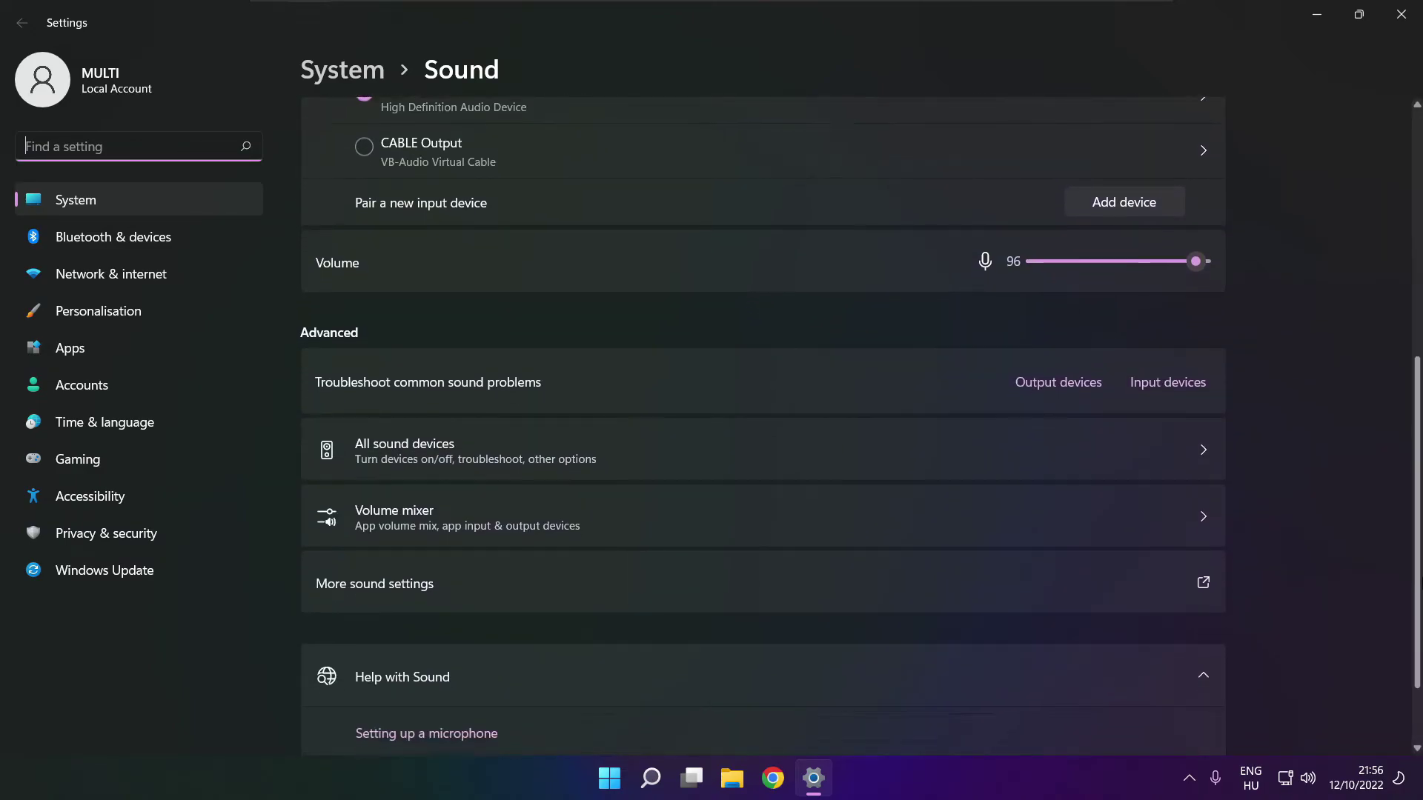
pyautogui.scroll(-1, 762, 421)
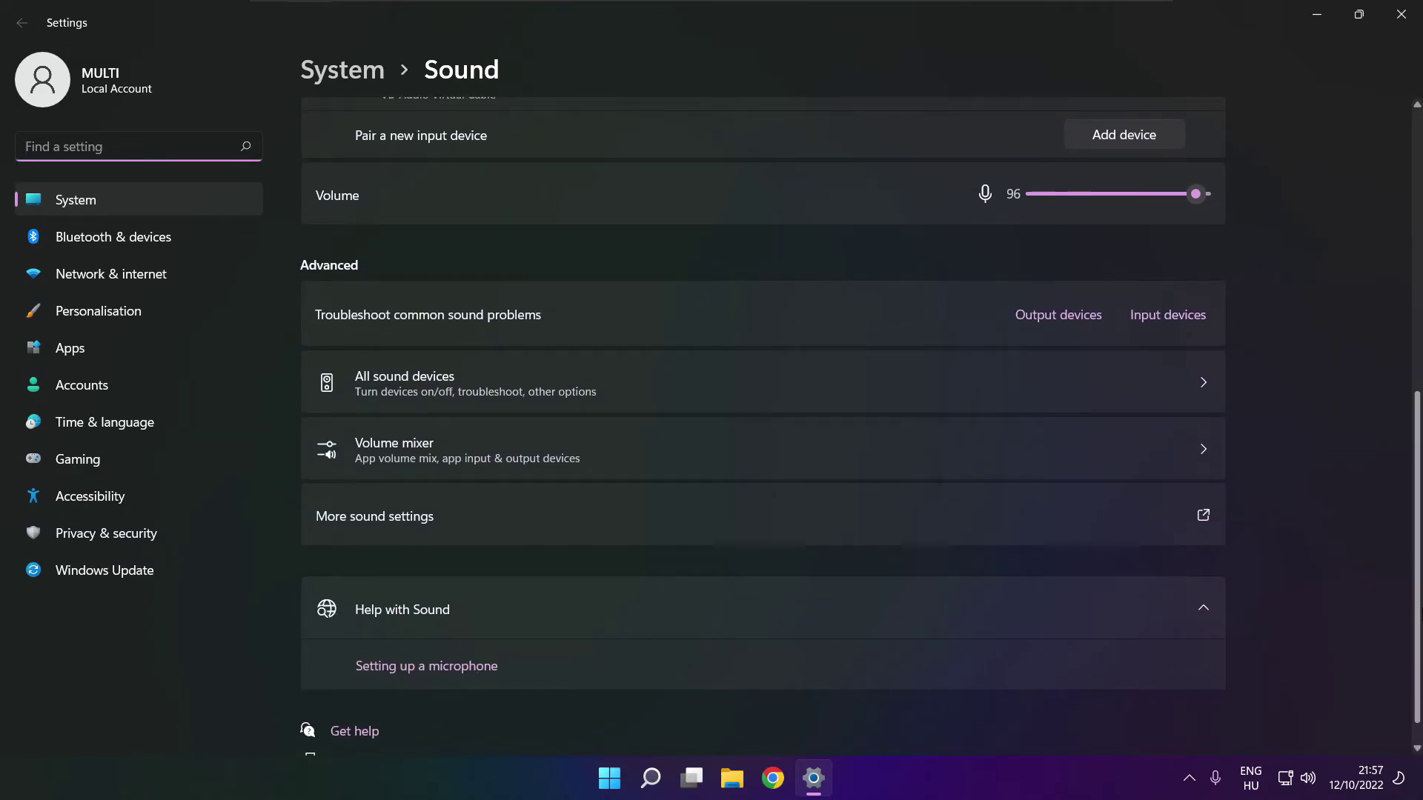
pyautogui.scroll(-1, 762, 421)
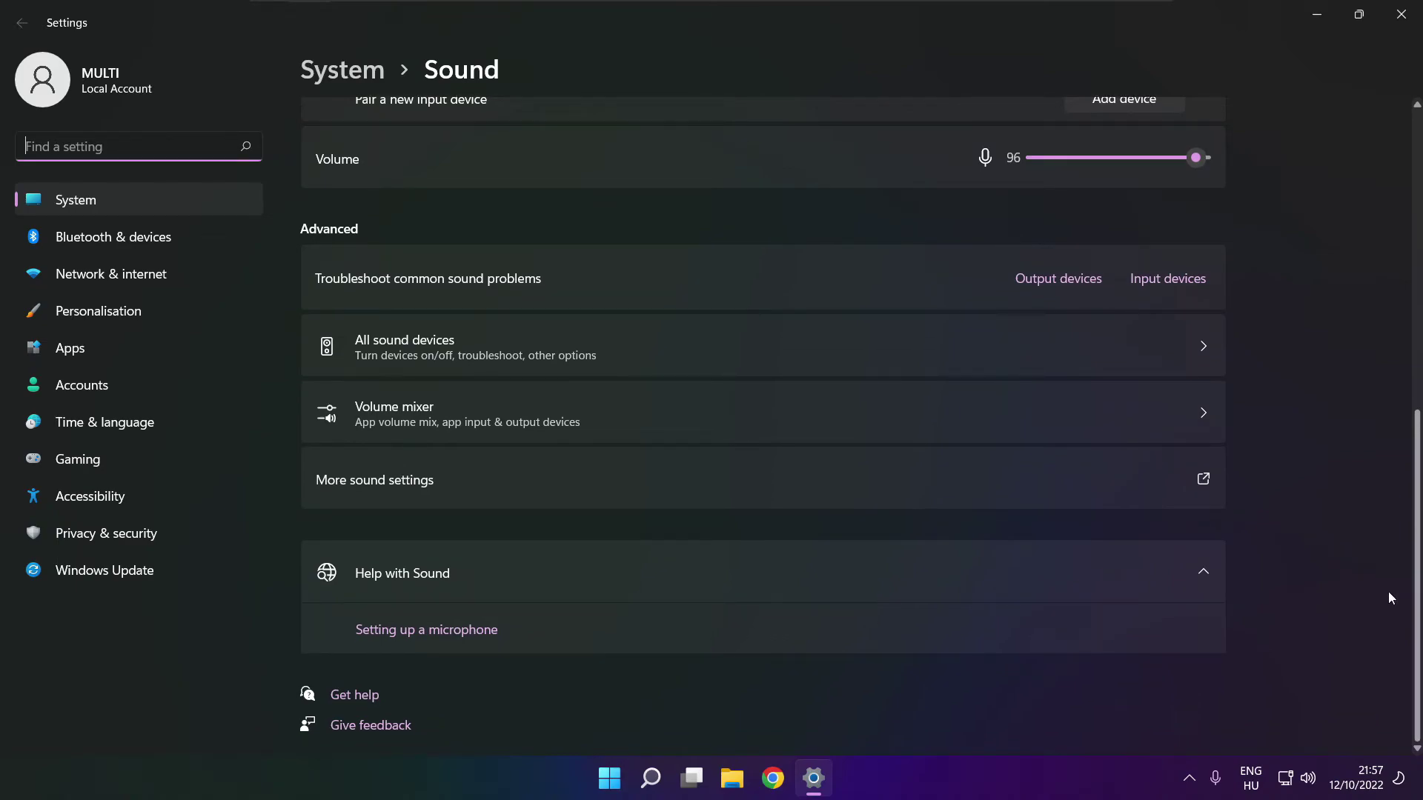
# Launch the Output devices troubleshooter under Troubleshoot common sound problems.
pyautogui.click(1065, 288)
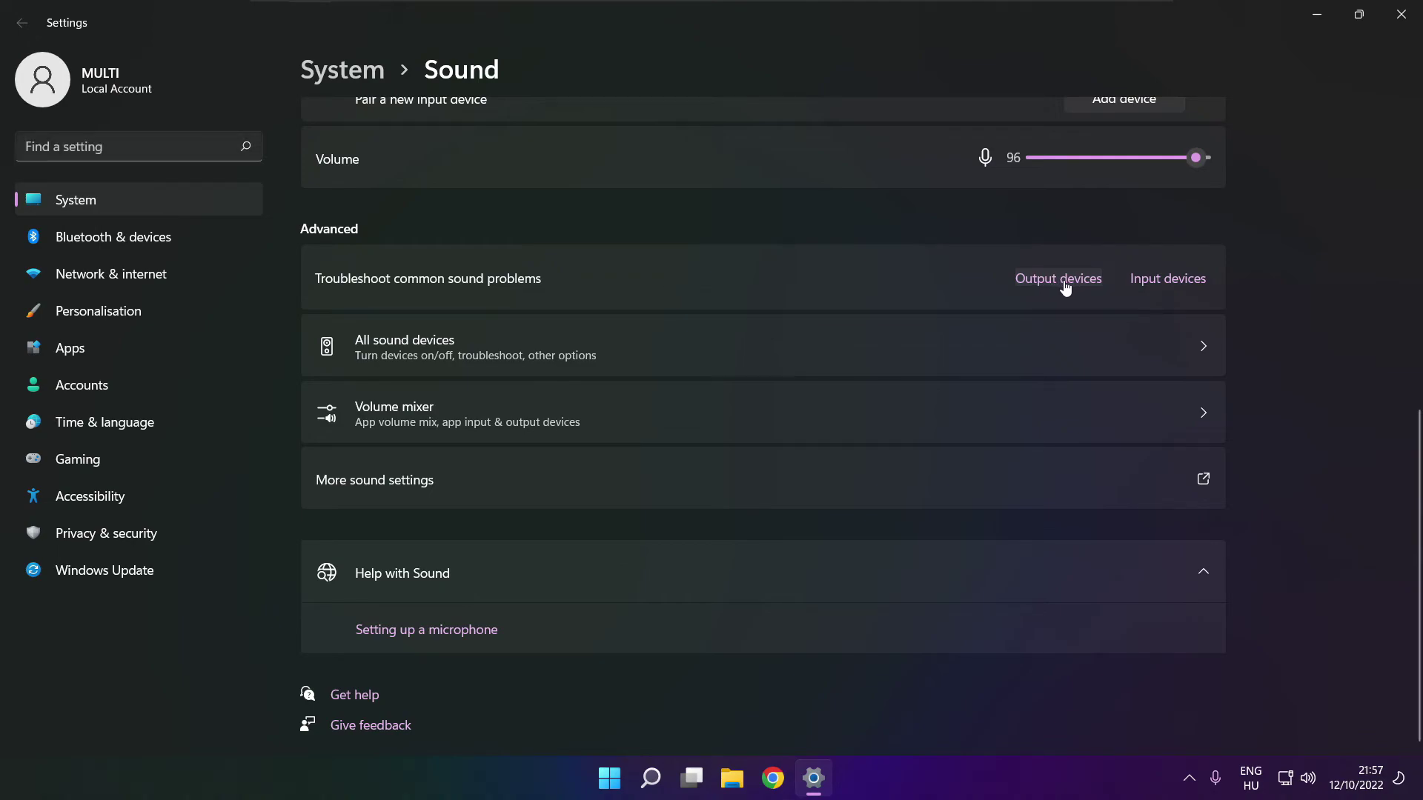